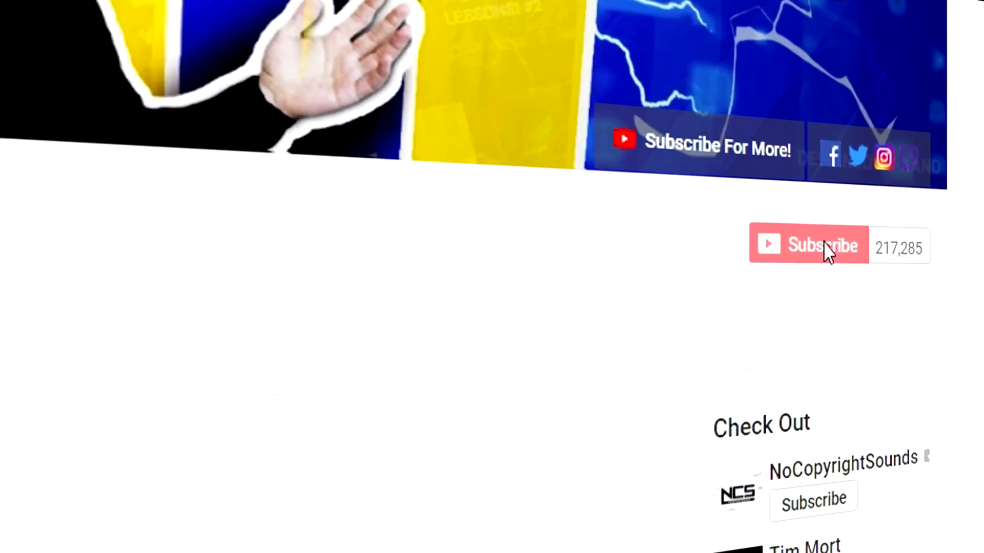
Step: Subscribe to the JustAlexHalford channel and set its notifications to All
{"action": "left_click", "coordinate": [827, 249]}
{"action": "left_click", "coordinate": [640, 261]}
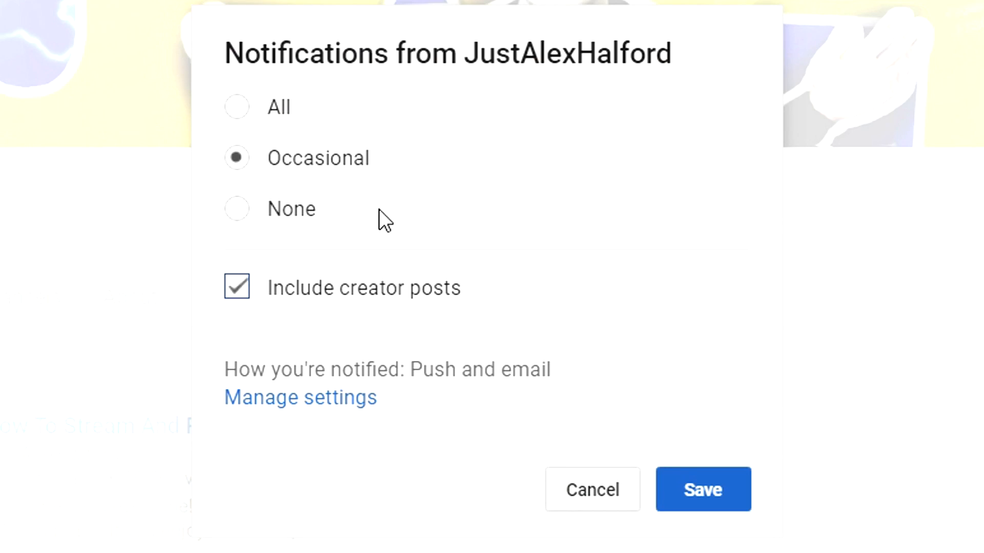
{"action": "left_click", "coordinate": [269, 114]}
{"action": "left_click", "coordinate": [712, 474]}
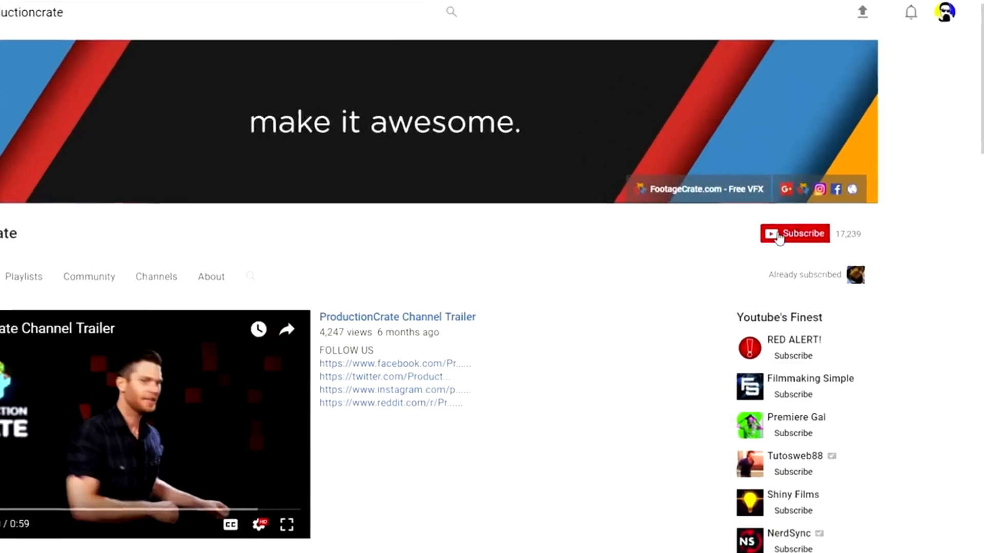
Step: Subscribe to the ProductionCrate channel and save its notification setting as All
{"action": "left_click", "coordinate": [814, 230]}
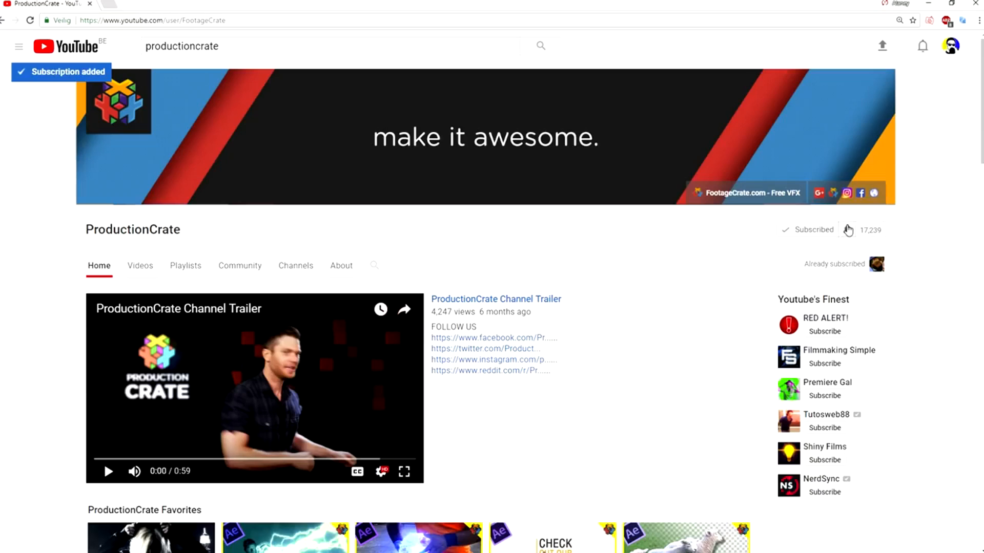
{"action": "left_click", "coordinate": [847, 231]}
{"action": "left_click", "coordinate": [408, 227]}
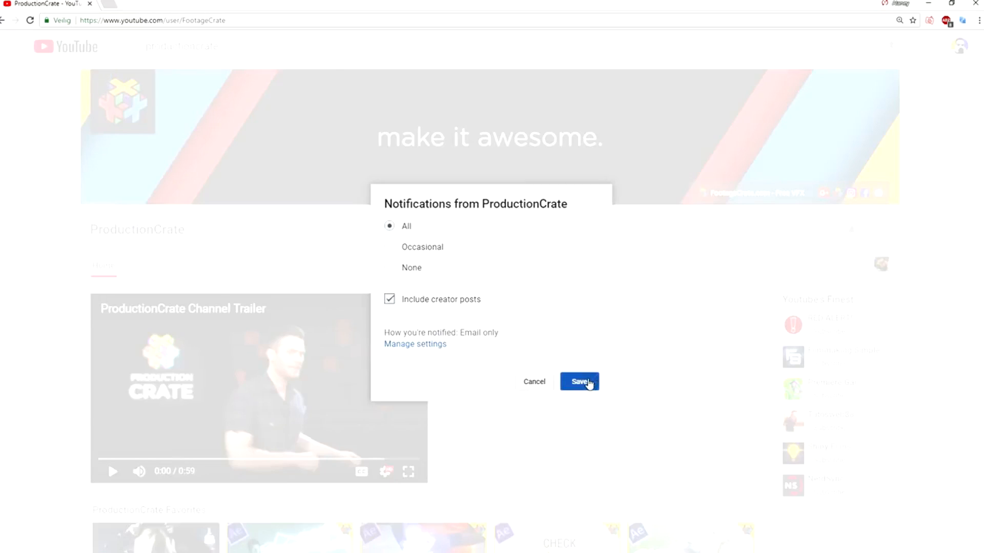
{"action": "left_click", "coordinate": [579, 382]}
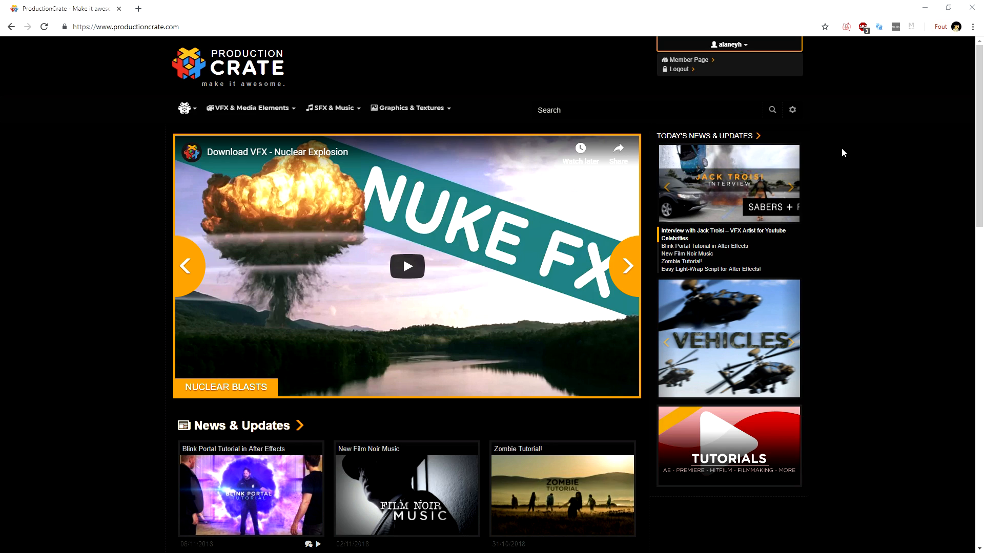
Step: Open the Drippy Transitions collection within the Transitions category of VFX & Media Elements
{"action": "left_click", "coordinate": [873, 157]}
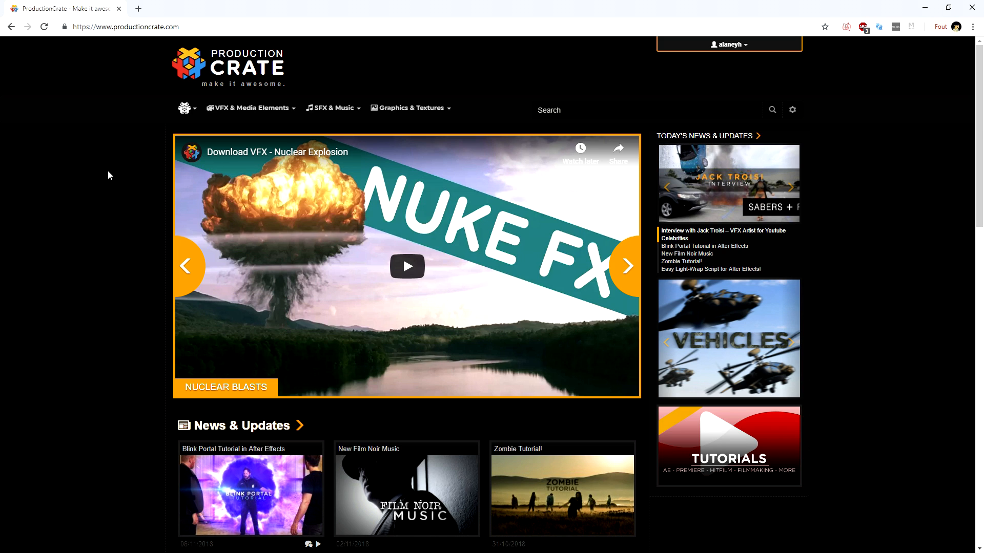
{"action": "mouse_move", "coordinate": [233, 111]}
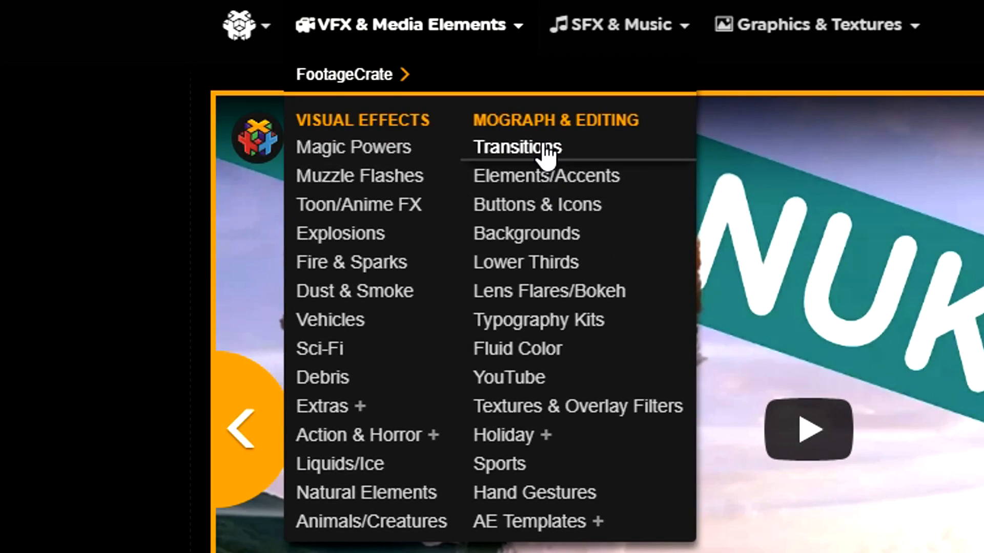
{"action": "left_click", "coordinate": [543, 149]}
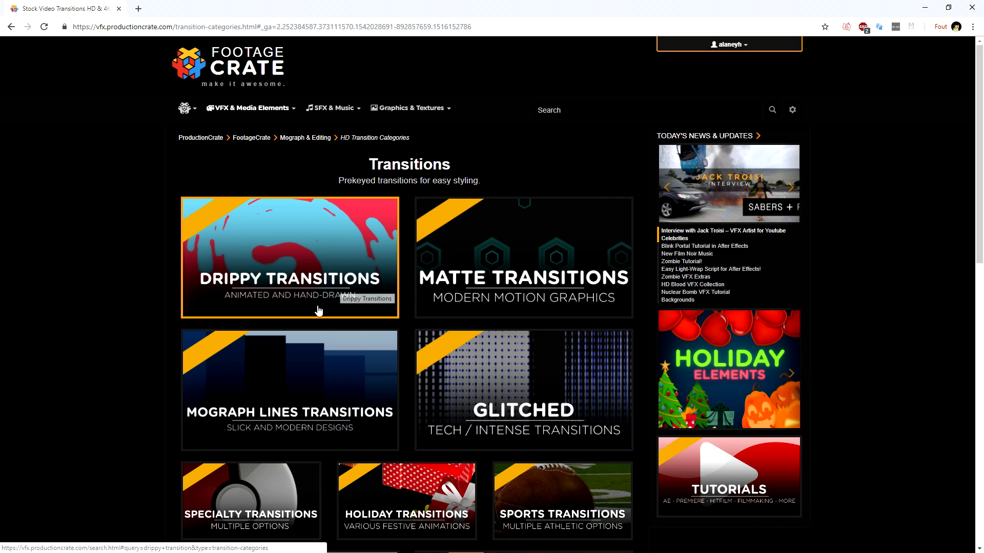
{"action": "left_click", "coordinate": [297, 285]}
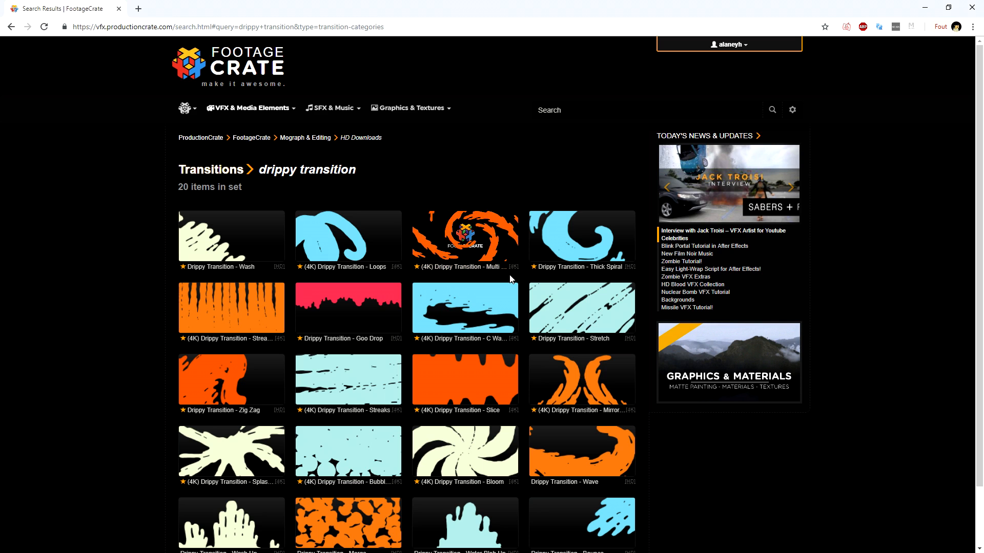
Step: Download the (4K) Drippy Transition - Multi Spiral in MOV format
{"action": "left_click", "coordinate": [450, 238]}
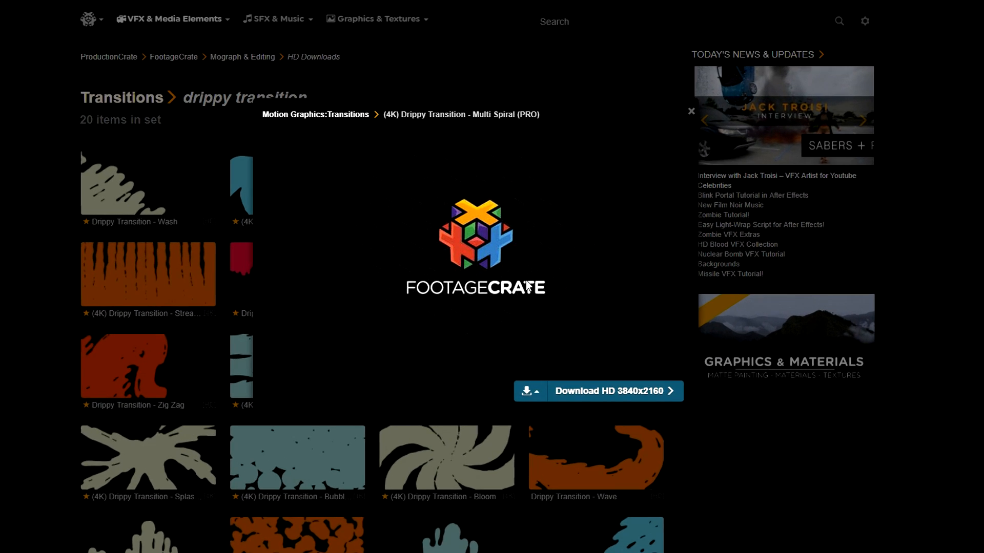
{"action": "left_click", "coordinate": [532, 399]}
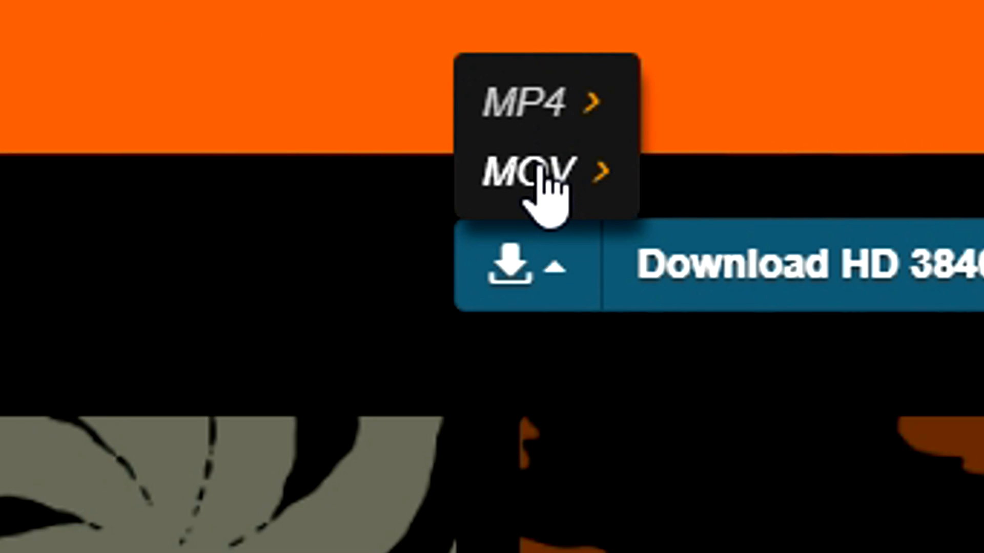
{"action": "left_click", "coordinate": [538, 172]}
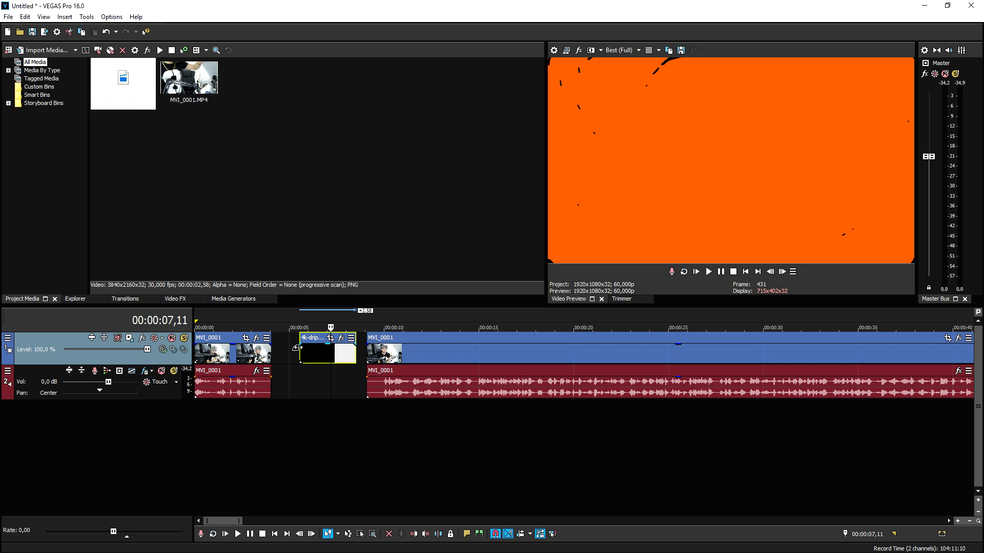
Step: Switch to VEGAS Pro and move the drippy transition clip about 1.2 seconds earlier, near the first MVI_0001 clip
{"action": "left_click", "coordinate": [293, 351]}
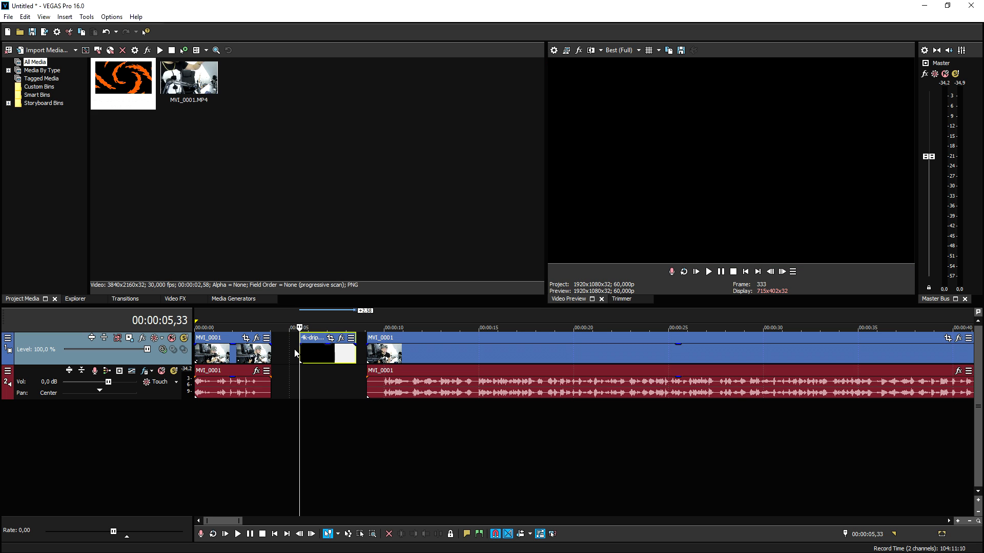
{"action": "left_click", "coordinate": [293, 352]}
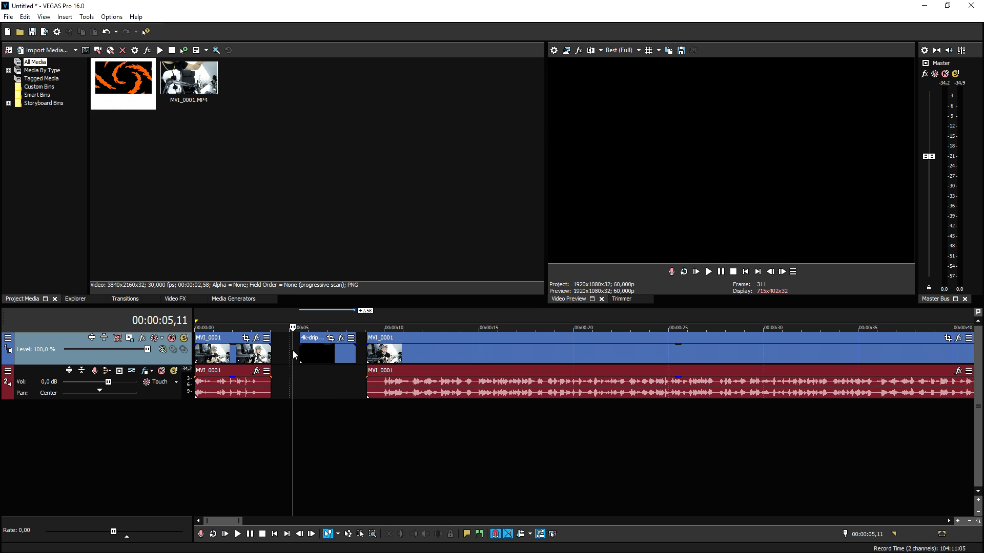
{"action": "left_click", "coordinate": [745, 272]}
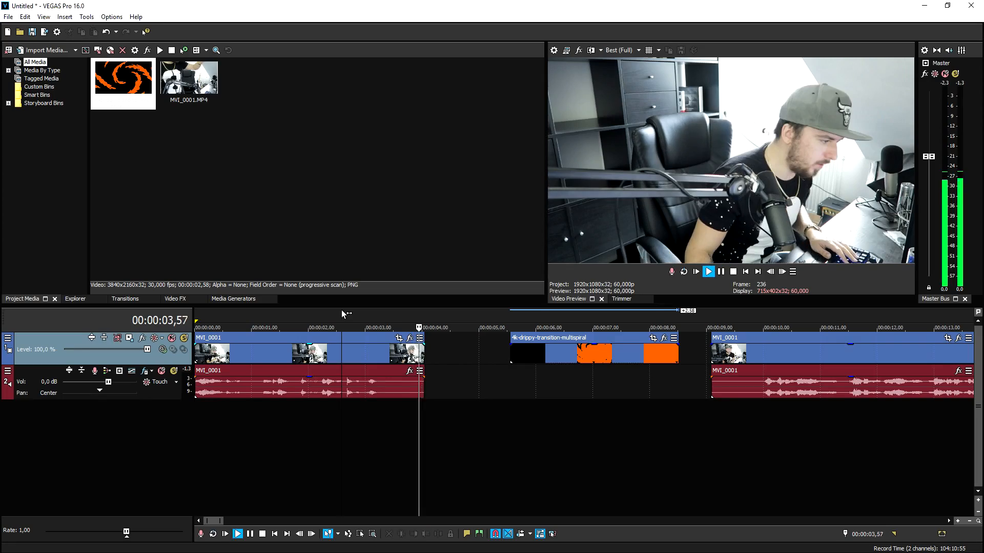
{"action": "left_click", "coordinate": [341, 310]}
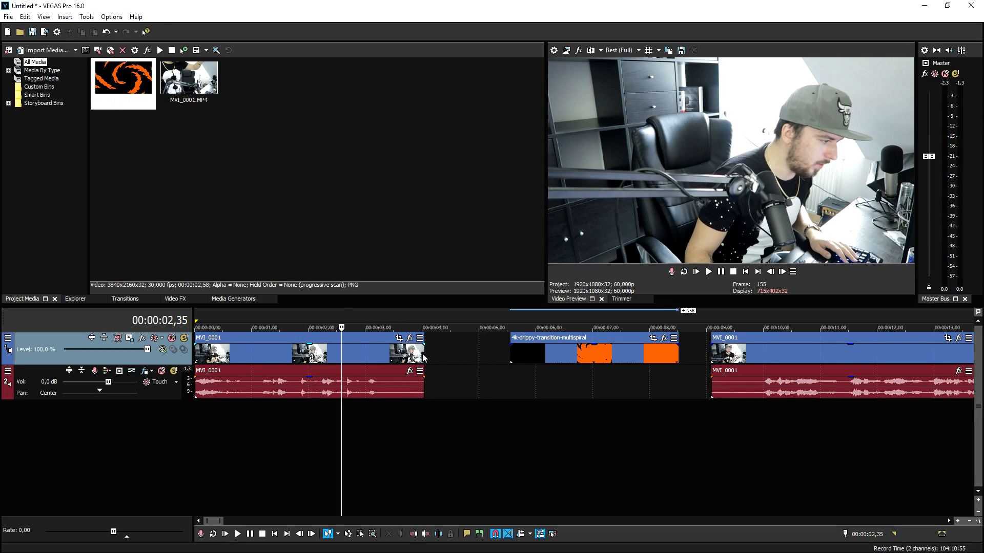
{"action": "left_click_drag", "start_coordinate": [531, 352], "coordinate": [467, 351]}
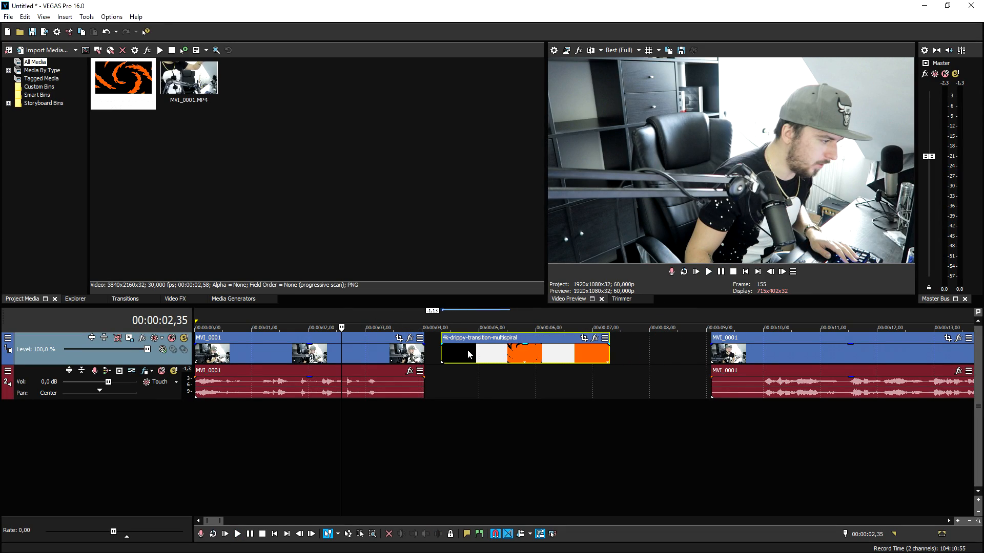
Step: Cut off the first MVI_0001 clip at 00:00:02,38 and move the second MVI_0001 clip about 1.3 seconds earlier
{"action": "key", "text": "Home"}
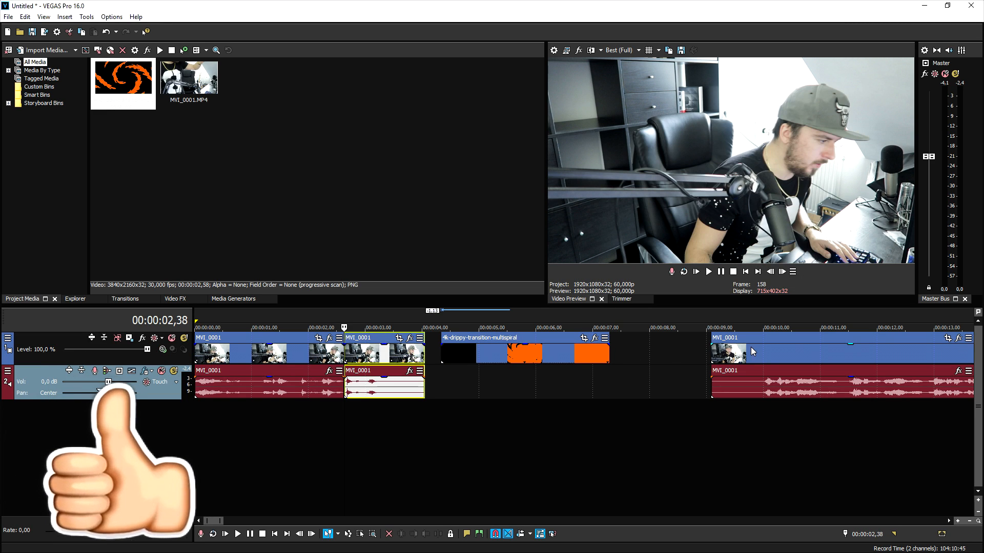
{"action": "key", "text": "Delete"}
{"action": "left_click_drag", "start_coordinate": [761, 353], "coordinate": [687, 354]}
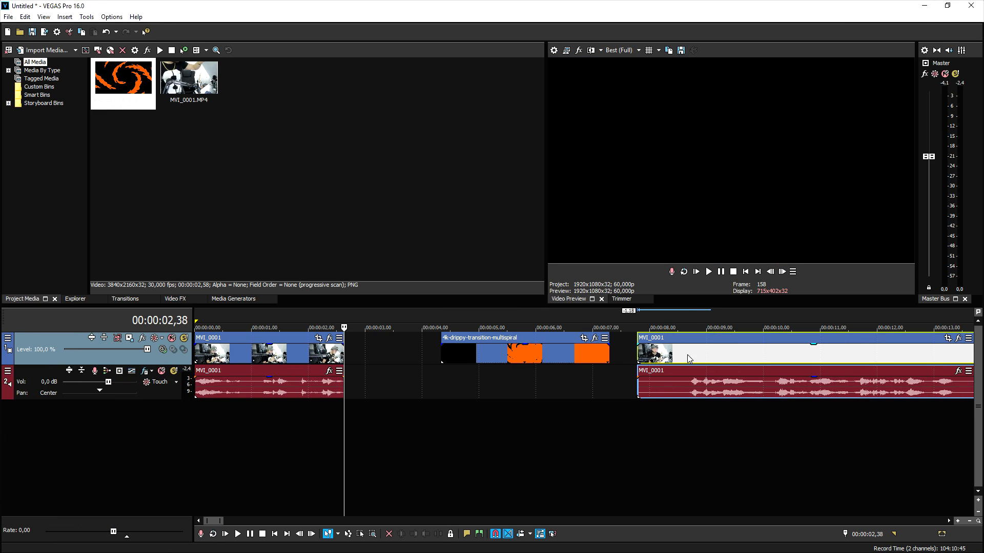
Step: Play through the second MVI_0001 clip, split off its opening section of about one second and delete it
{"action": "key", "text": "space"}
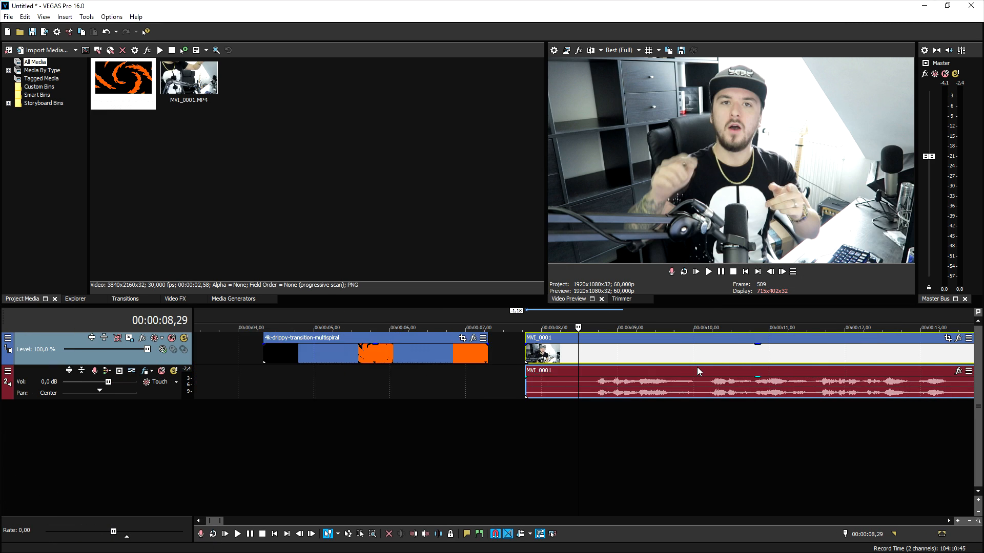
{"action": "scroll", "coordinate": [697, 368], "scroll_direction": "up", "scroll_amount": 1}
{"action": "key", "text": "space"}
{"action": "left_click", "coordinate": [602, 383]}
{"action": "key", "text": "space"}
{"action": "key", "text": "space"}
{"action": "key", "text": "space"}
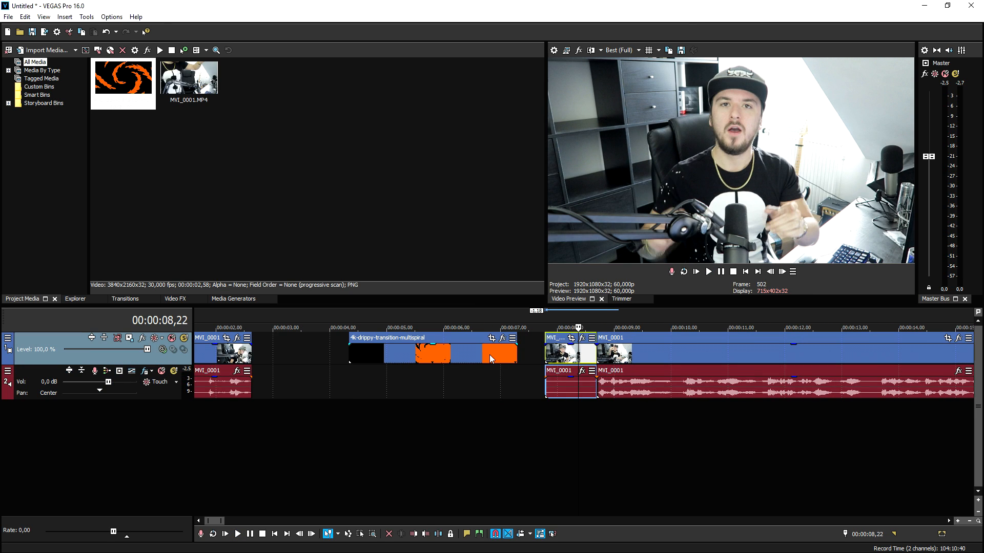
Step: Insert a new video track above the footage and move the drippy transition clip onto it
{"action": "right_click", "coordinate": [539, 347]}
{"action": "left_click", "coordinate": [590, 246]}
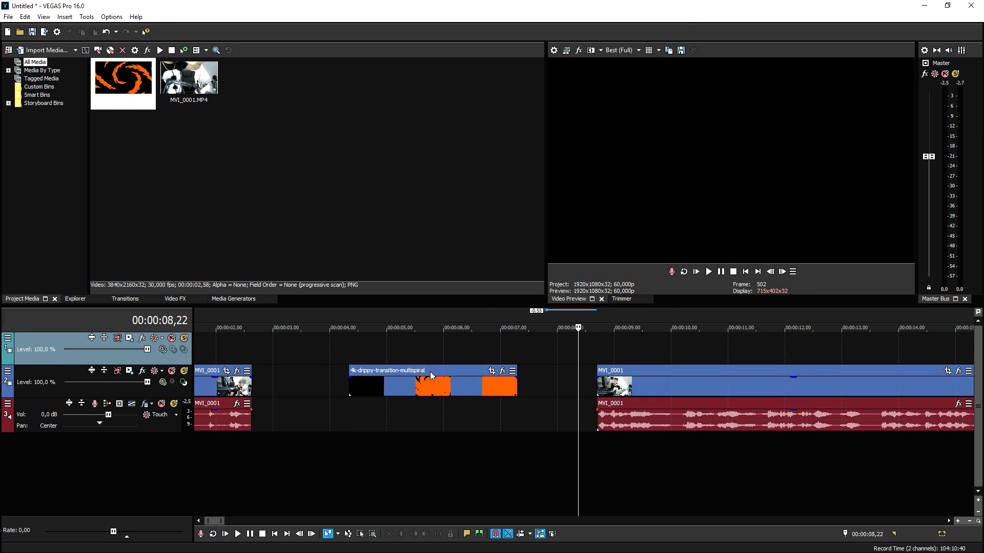
{"action": "left_click_drag", "start_coordinate": [430, 371], "coordinate": [433, 354]}
Step: Move the second MVI_0001 clip close to the first and place the drippy transition over the gap between them
{"action": "left_click_drag", "start_coordinate": [620, 390], "coordinate": [303, 388]}
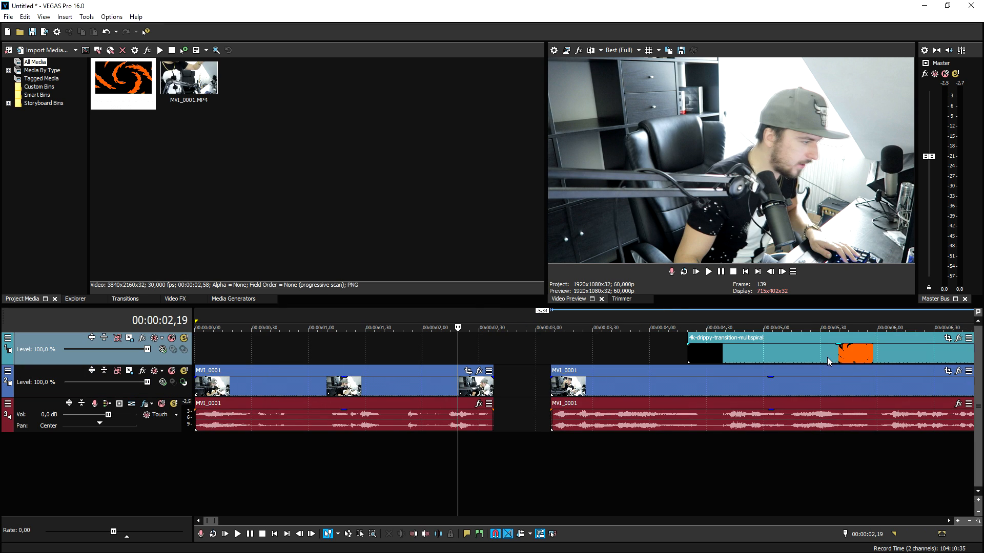
{"action": "left_click_drag", "start_coordinate": [821, 358], "coordinate": [426, 357]}
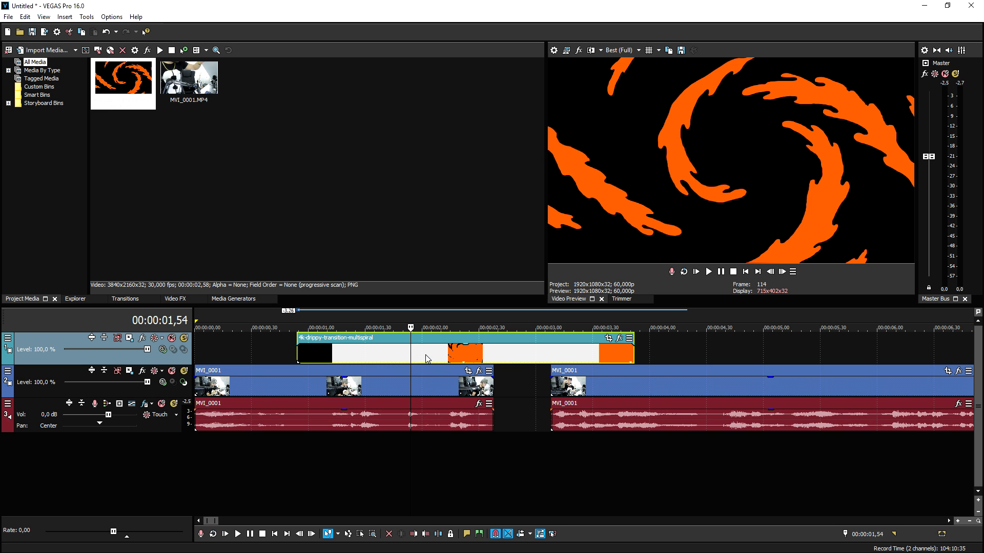
Step: Set the alpha channel in the drippy transition clip's properties to Straight (unmatted)
{"action": "right_click", "coordinate": [389, 357]}
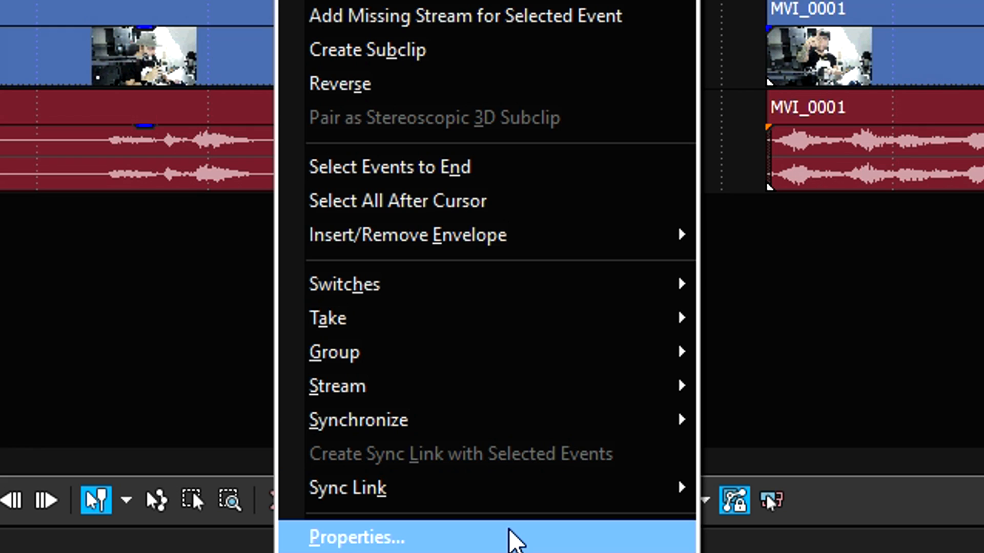
{"action": "left_click", "coordinate": [464, 546]}
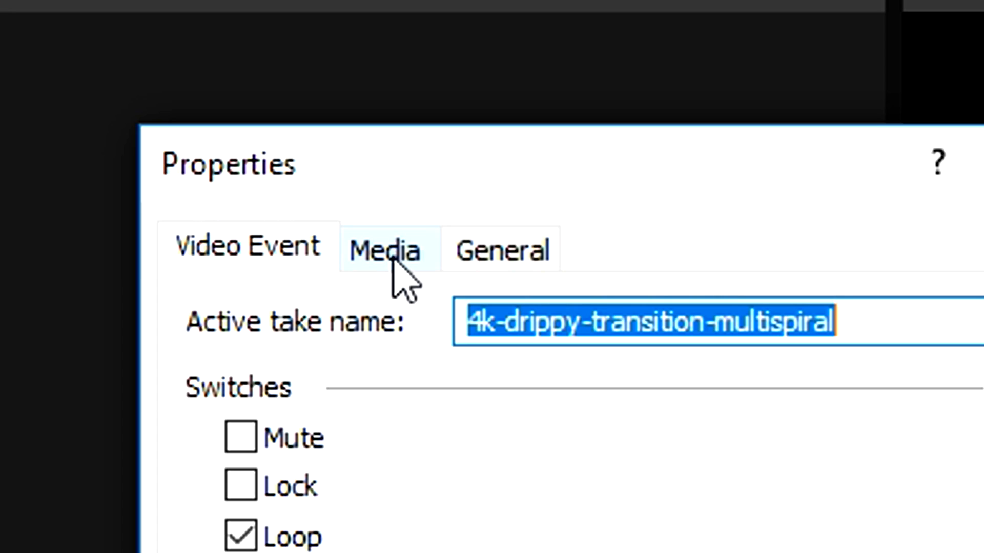
{"action": "left_click", "coordinate": [392, 260]}
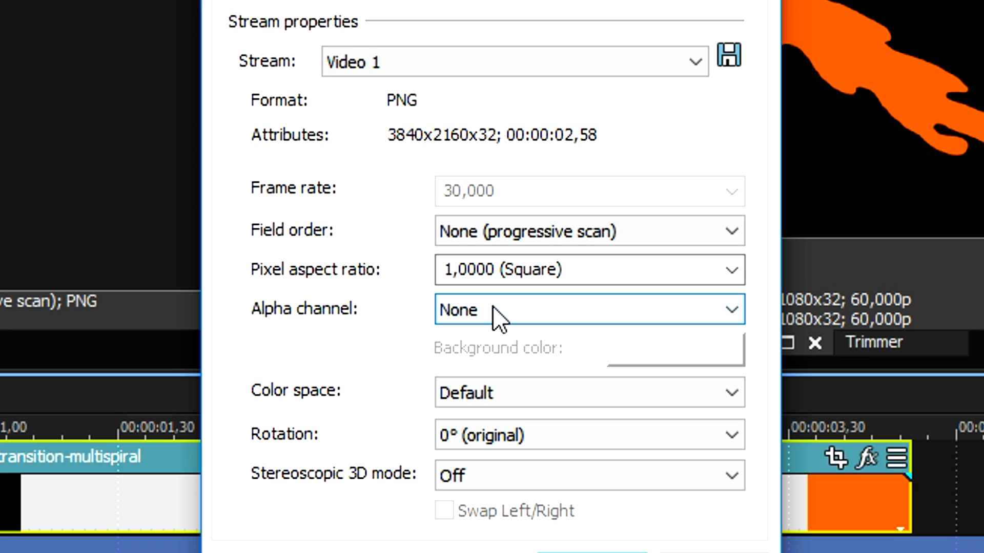
{"action": "left_click", "coordinate": [456, 312]}
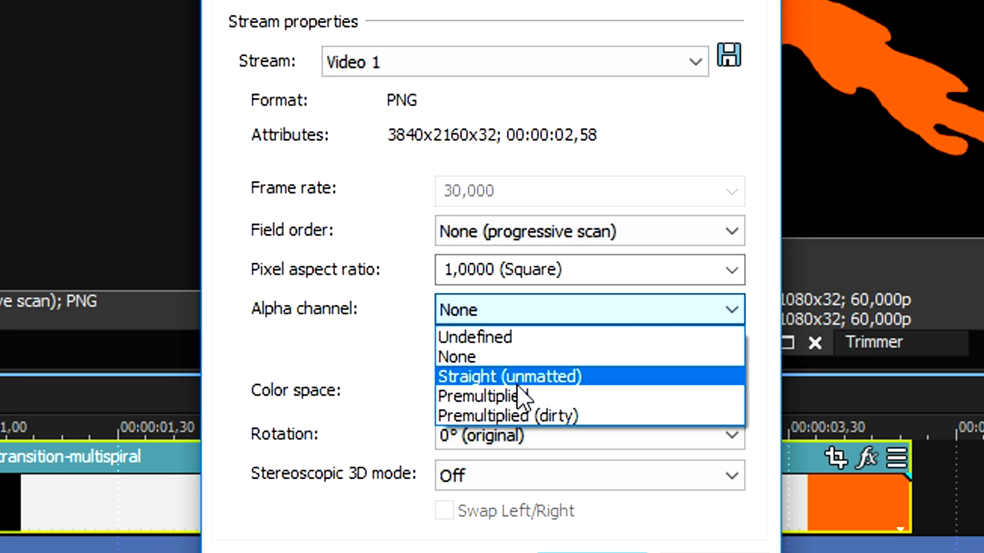
{"action": "left_click", "coordinate": [515, 380]}
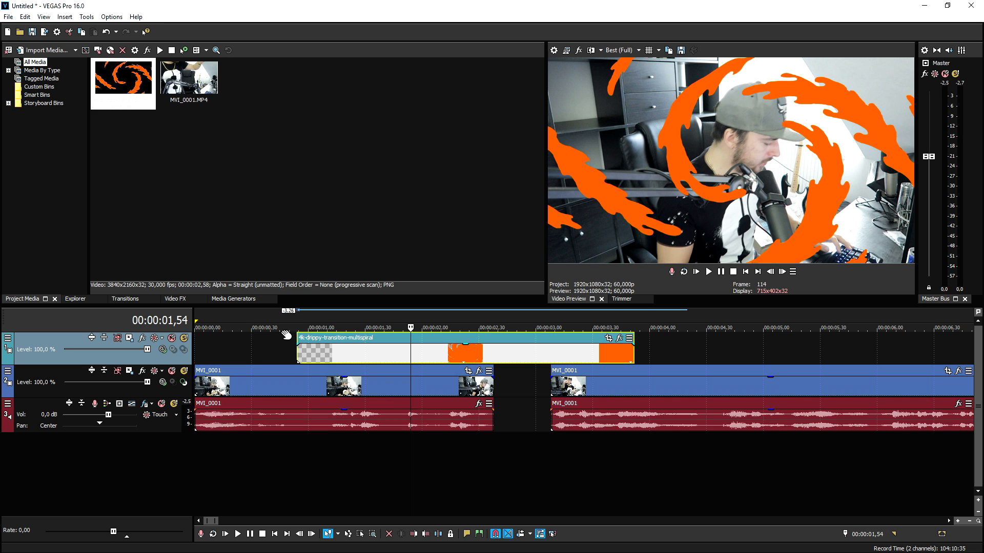
Step: Close the gap between the two MVI_0001 clips and set the preview quality to Draft (Half)
{"action": "left_click", "coordinate": [259, 318]}
{"action": "left_click", "coordinate": [605, 393]}
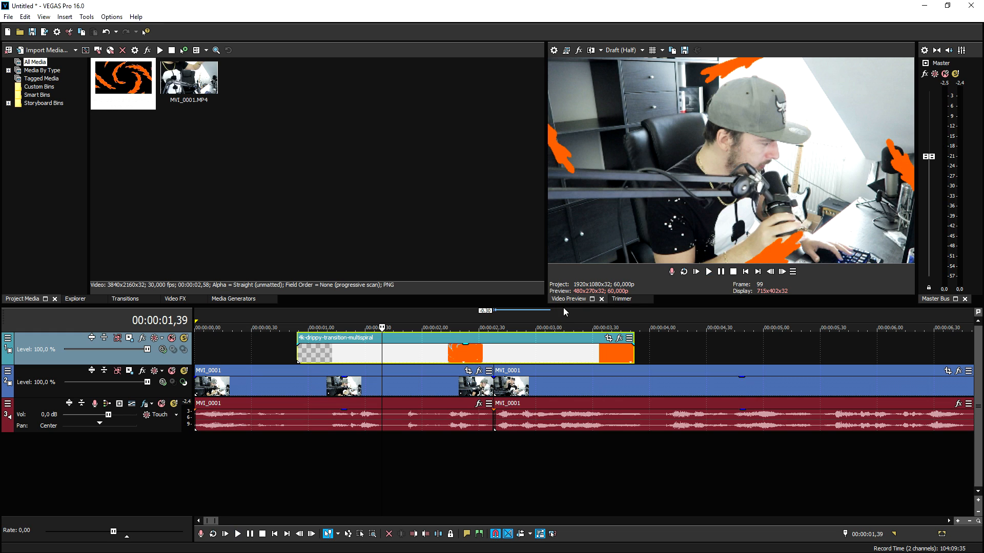
Step: Find where the transition fills the frame and trim its end to about 00:00:02,52, just past the cut
{"action": "left_click", "coordinate": [445, 321]}
{"action": "left_click", "coordinate": [783, 272]}
{"action": "left_click", "coordinate": [784, 273]}
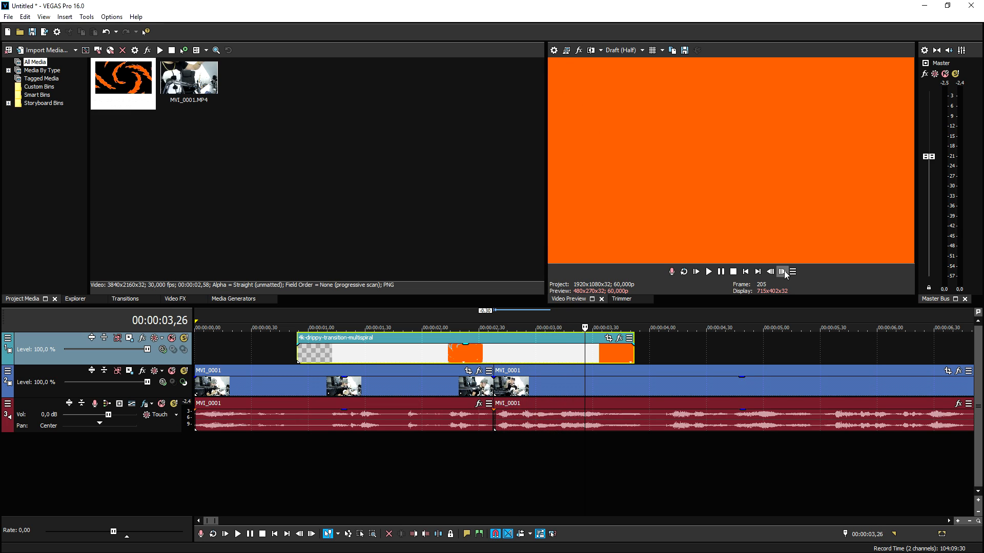
{"action": "left_click_drag", "start_coordinate": [632, 358], "coordinate": [519, 354]}
{"action": "left_click", "coordinate": [497, 352]}
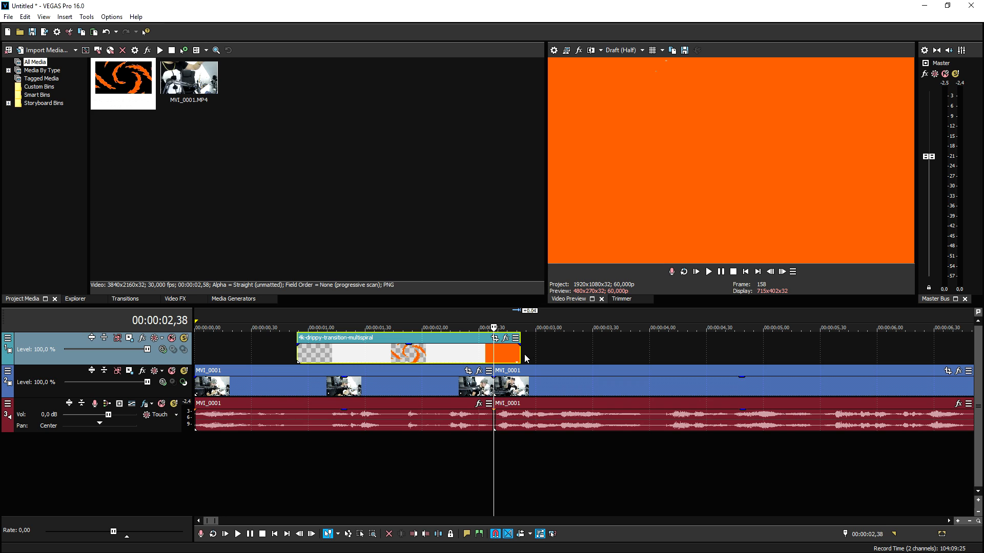
Step: Paste a copy of the trimmed transition directly after the original and reverse the copy
{"action": "left_click", "coordinate": [520, 354]}
{"action": "key", "text": "ctrl+v"}
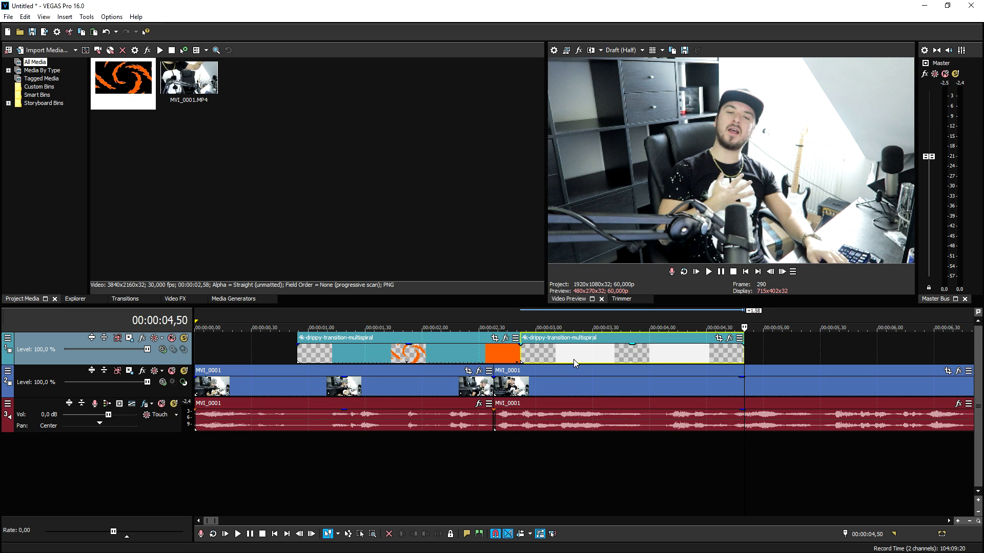
{"action": "right_click", "coordinate": [572, 357]}
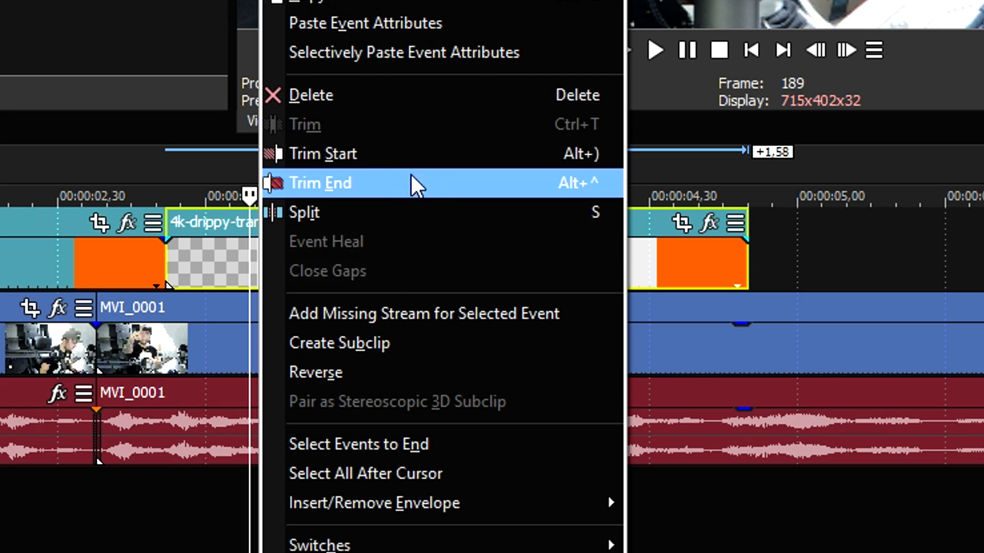
{"action": "left_click", "coordinate": [429, 372]}
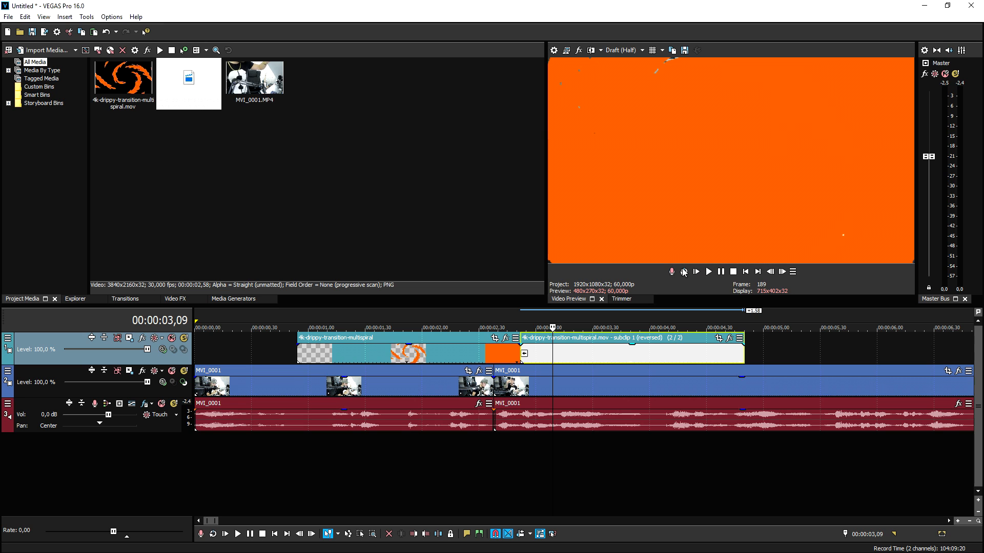
Step: Preview the forward and reversed transition clips across the cut between the two MVI_0001 clips
{"action": "left_click", "coordinate": [487, 321]}
{"action": "left_click", "coordinate": [784, 275]}
{"action": "left_click", "coordinate": [783, 272]}
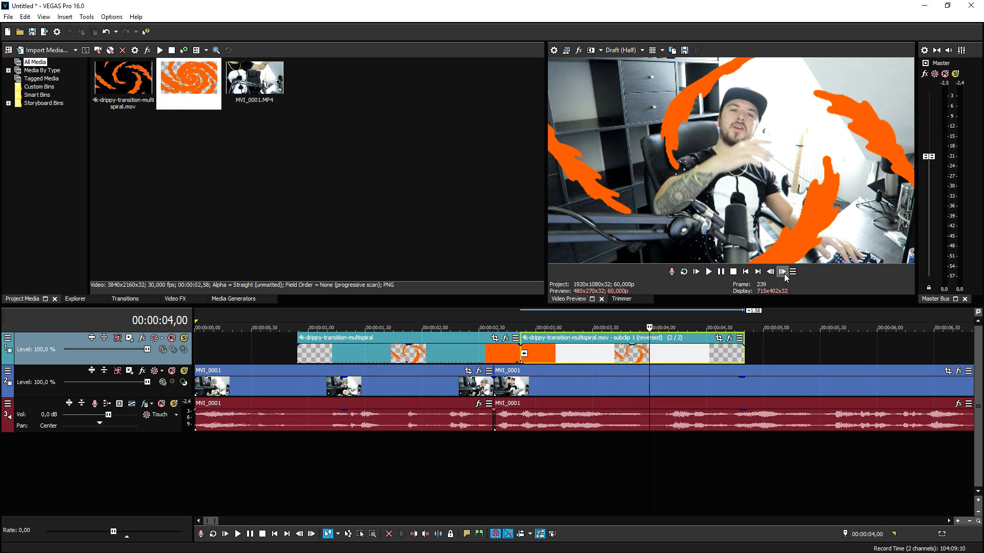
{"action": "left_click", "coordinate": [481, 353]}
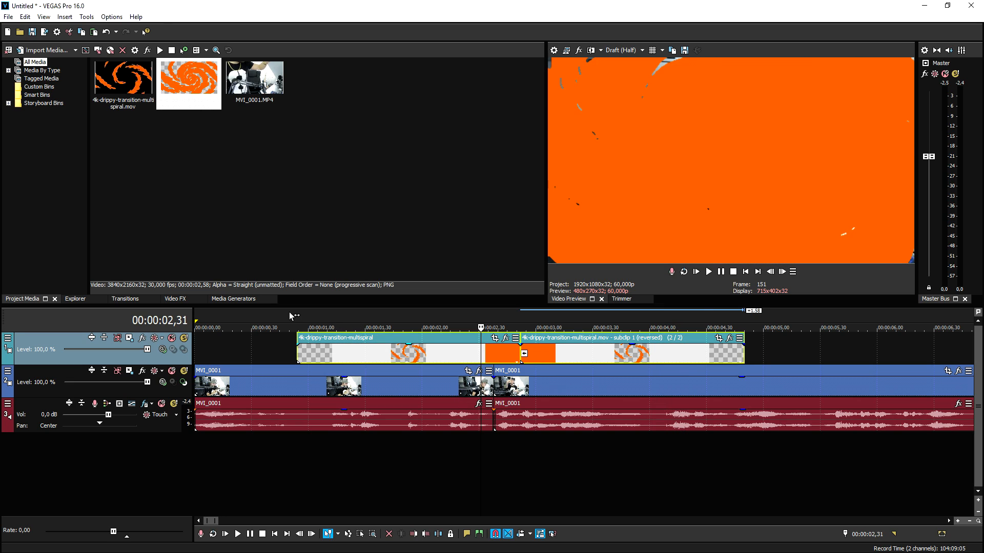
{"action": "left_click", "coordinate": [279, 317]}
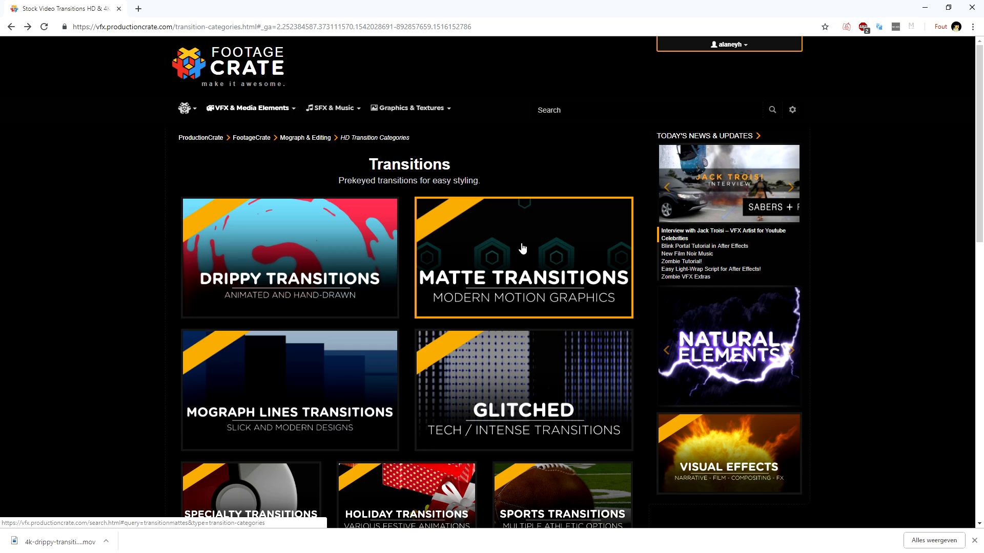
Step: Look through the Matte Transitions and Mograph Lines Transitions categories on FootageCrate
{"action": "left_click", "coordinate": [521, 248]}
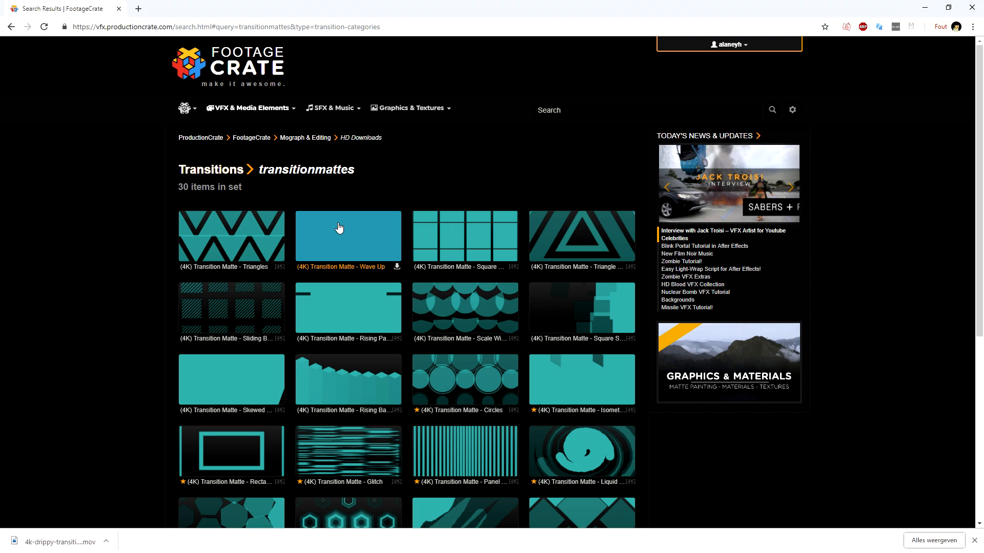
{"action": "scroll", "coordinate": [461, 307], "scroll_direction": "down", "scroll_amount": 4}
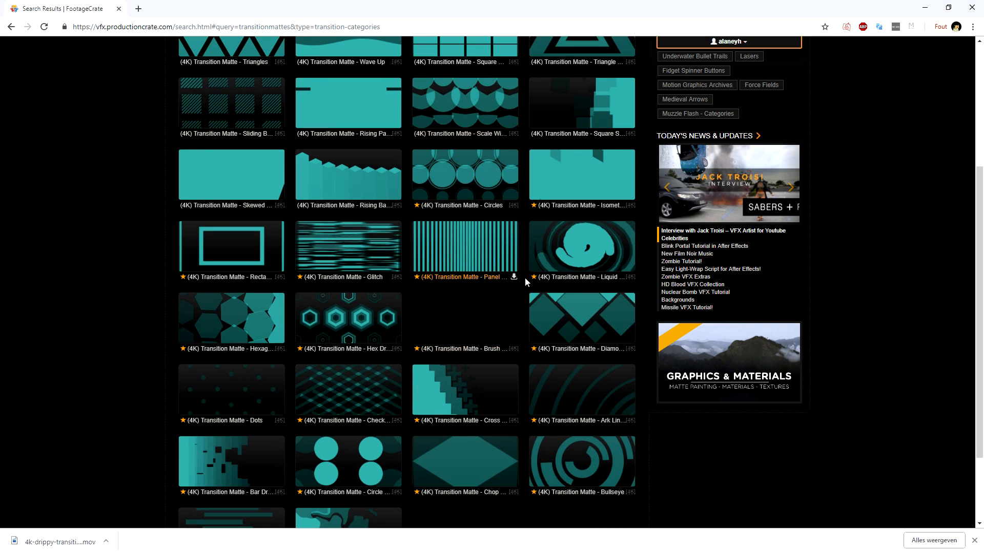
{"action": "key", "text": "alt+Left"}
{"action": "left_click", "coordinate": [285, 369]}
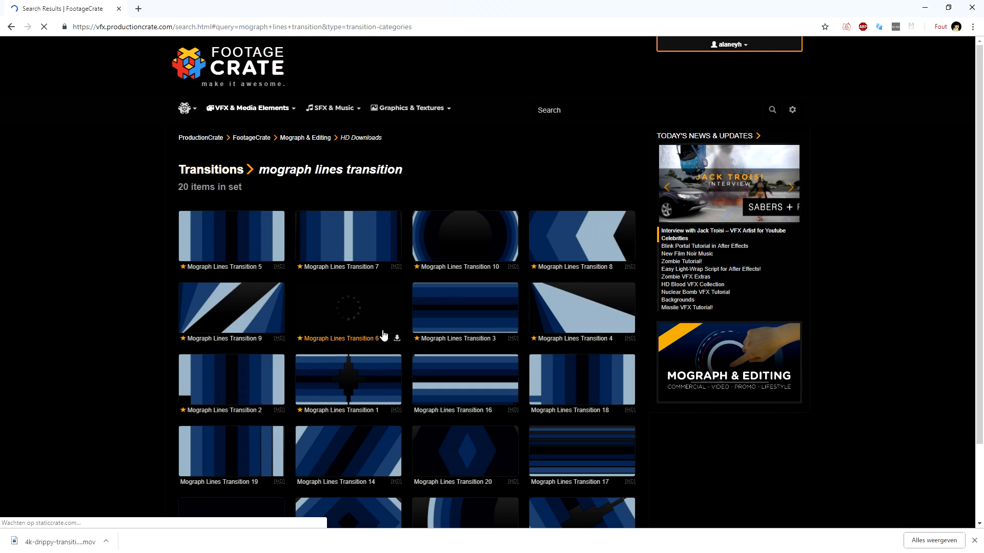
{"action": "scroll", "coordinate": [384, 334], "scroll_direction": "down", "scroll_amount": 3}
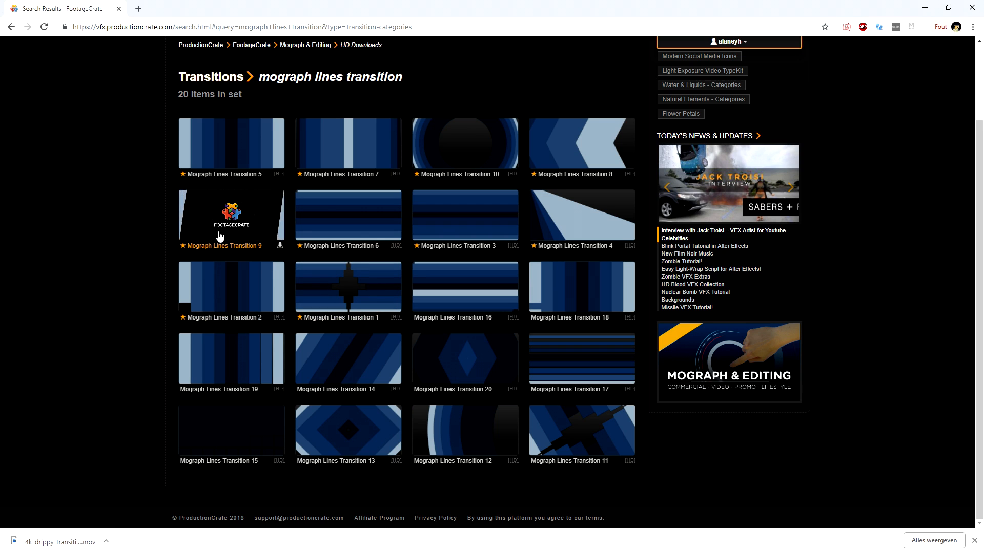
{"action": "scroll", "coordinate": [220, 235], "scroll_direction": "up", "scroll_amount": 3}
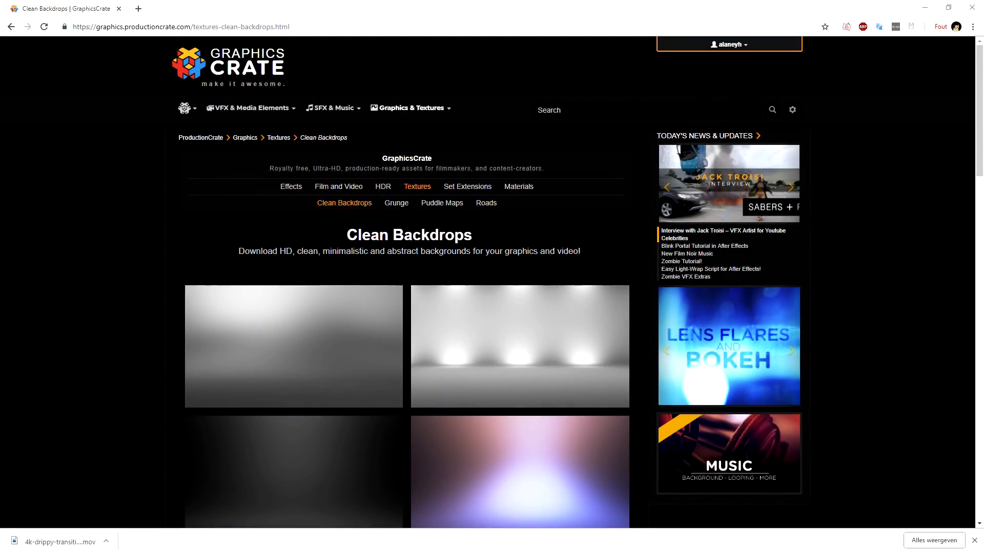
Step: Switch to VEGAS Pro and remove both drippy transition clips from the timeline and their media from the project
{"action": "left_click", "coordinate": [794, 109]}
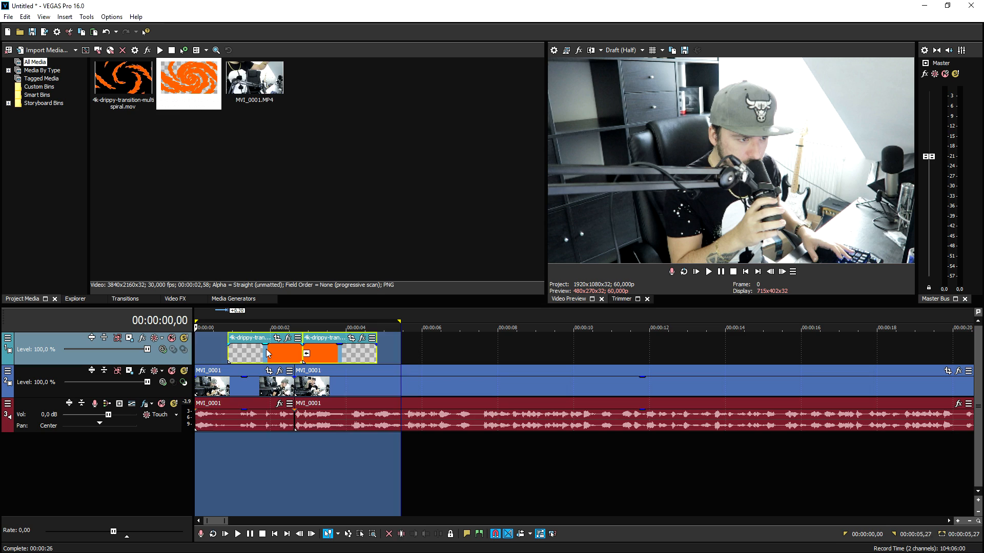
{"action": "left_click", "coordinate": [314, 349]}
{"action": "key", "text": "Delete"}
{"action": "left_click", "coordinate": [136, 88]}
{"action": "key", "text": "Delete"}
Step: Apply the default Brightness and Contrast effect to the second MVI_0001 clip and raise its contrast to about 0,279
{"action": "left_click", "coordinate": [377, 346]}
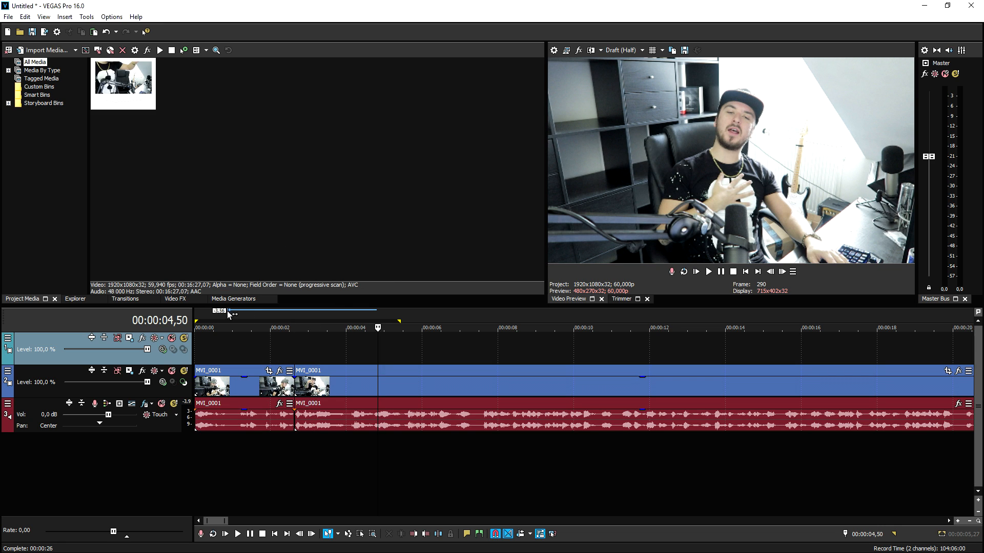
{"action": "left_click", "coordinate": [175, 299]}
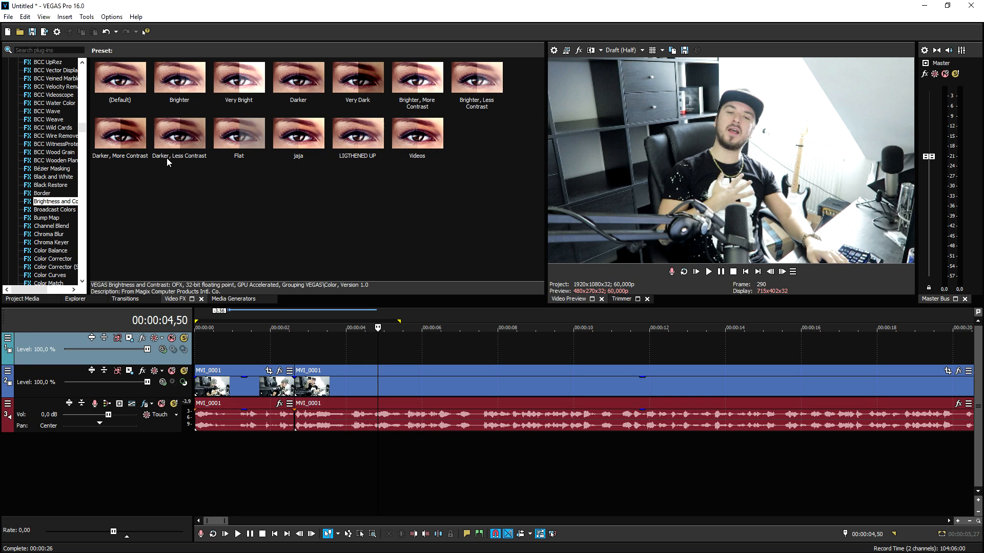
{"action": "left_click", "coordinate": [119, 82]}
{"action": "left_click_drag", "start_coordinate": [417, 387], "coordinate": [418, 386]}
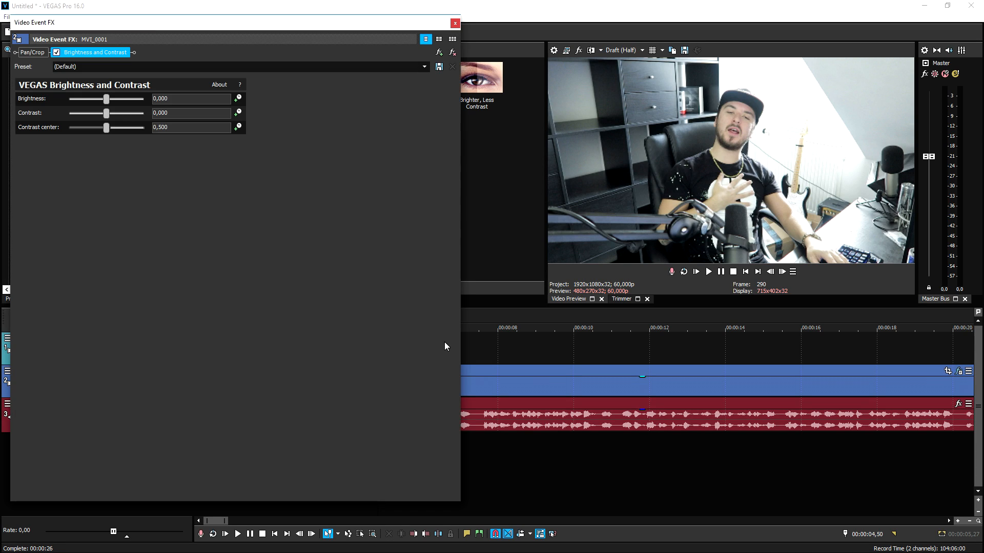
{"action": "left_click_drag", "start_coordinate": [107, 116], "coordinate": [112, 118]}
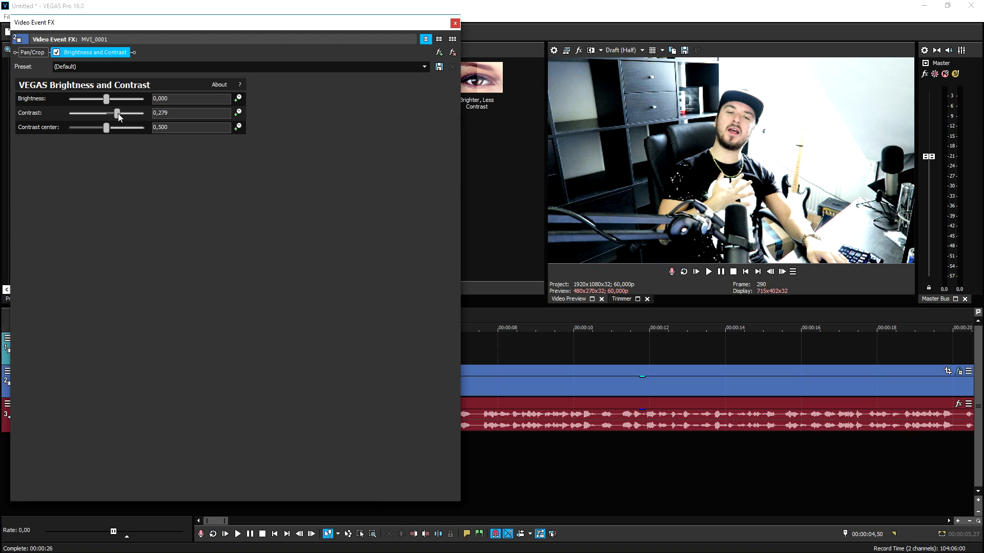
{"action": "left_click", "coordinate": [455, 24]}
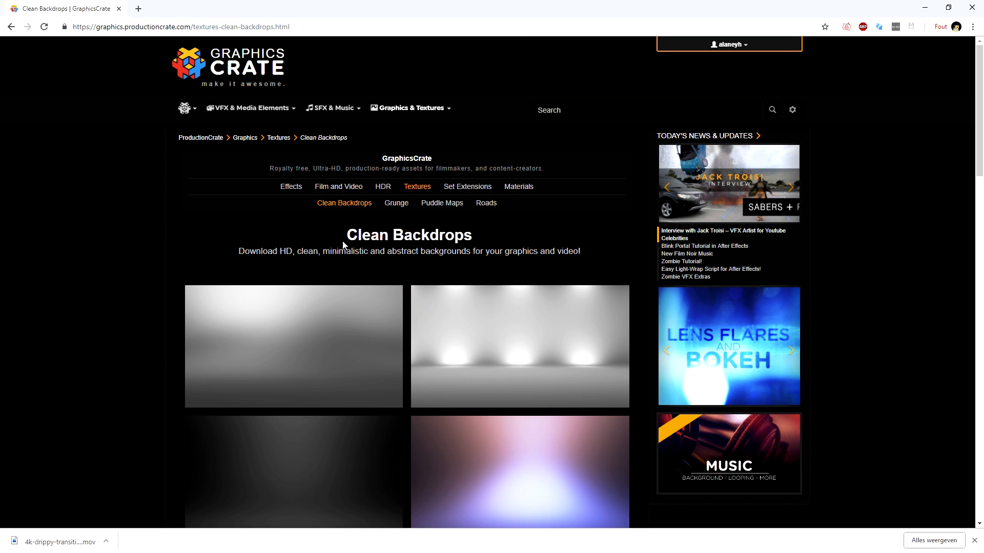
Step: Get the blue-and-orange Clean Abstract Background PNG at 3840x2160 from GraphicsCrate and place it on the track above the MVI_0001 clips in VEGAS Pro
{"action": "scroll", "coordinate": [334, 233], "scroll_direction": "down", "scroll_amount": 10}
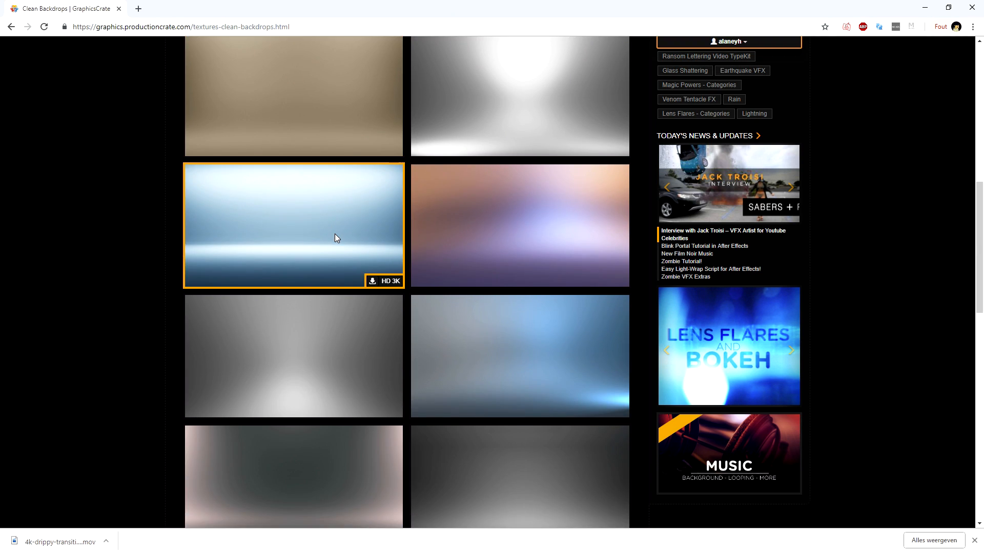
{"action": "scroll", "coordinate": [334, 234], "scroll_direction": "down", "scroll_amount": 5}
{"action": "left_click", "coordinate": [340, 241]}
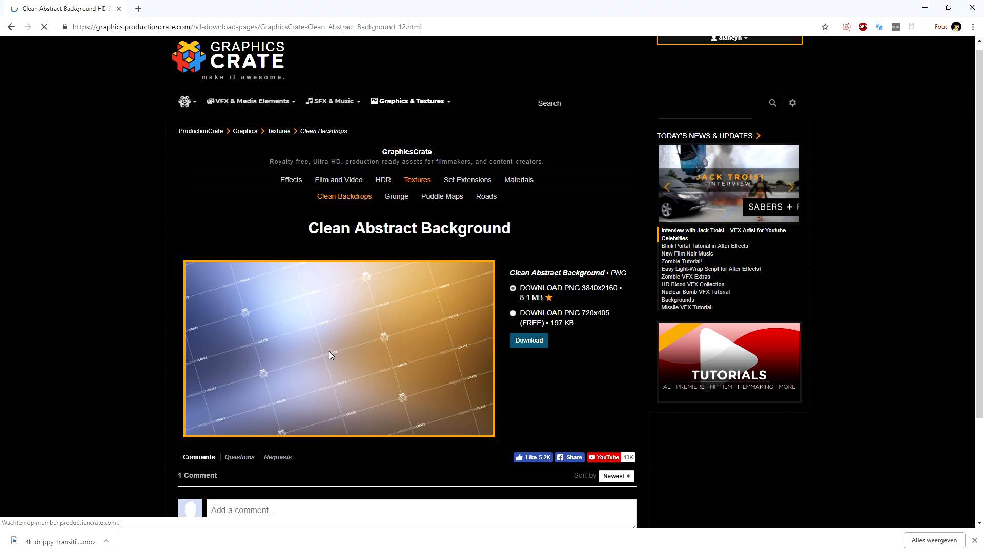
{"action": "left_click", "coordinate": [106, 542]}
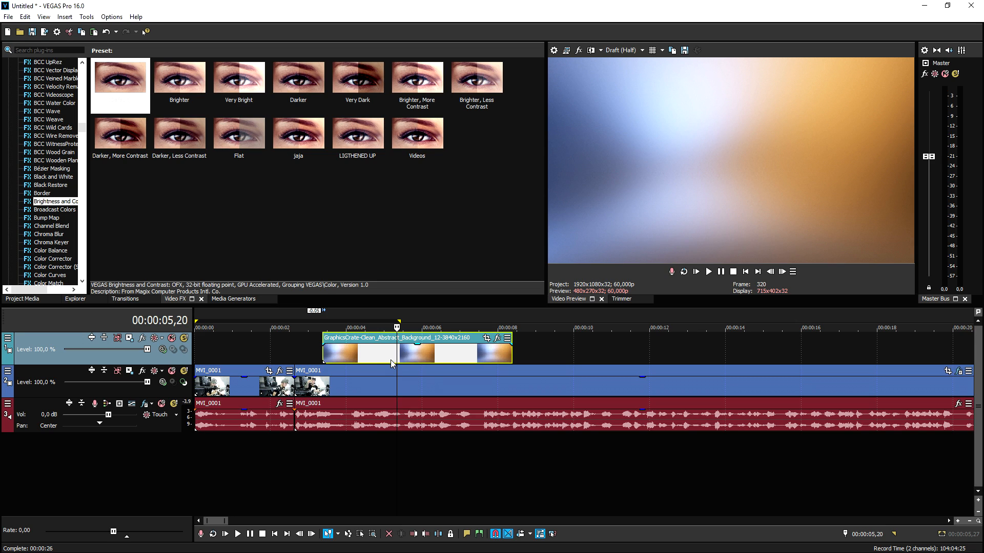
{"action": "mouse_move", "coordinate": [432, 346]}
{"action": "left_mouse_down"}
{"action": "mouse_move", "coordinate": [433, 366]}
{"action": "mouse_move", "coordinate": [432, 342]}
{"action": "left_mouse_up"}
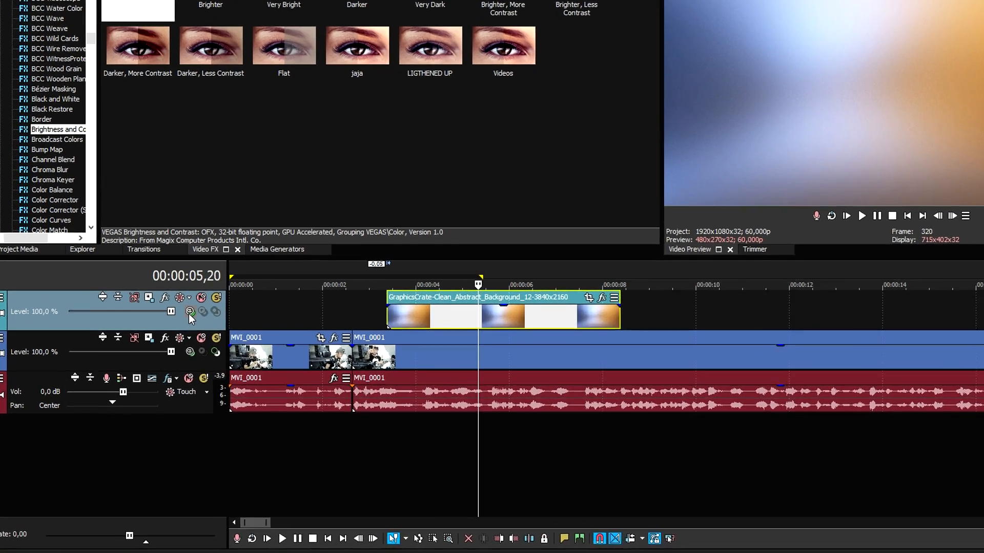
Step: Try the Cut and Screen compositing modes on the background image's track and set the mode to Overlay
{"action": "left_click", "coordinate": [162, 350]}
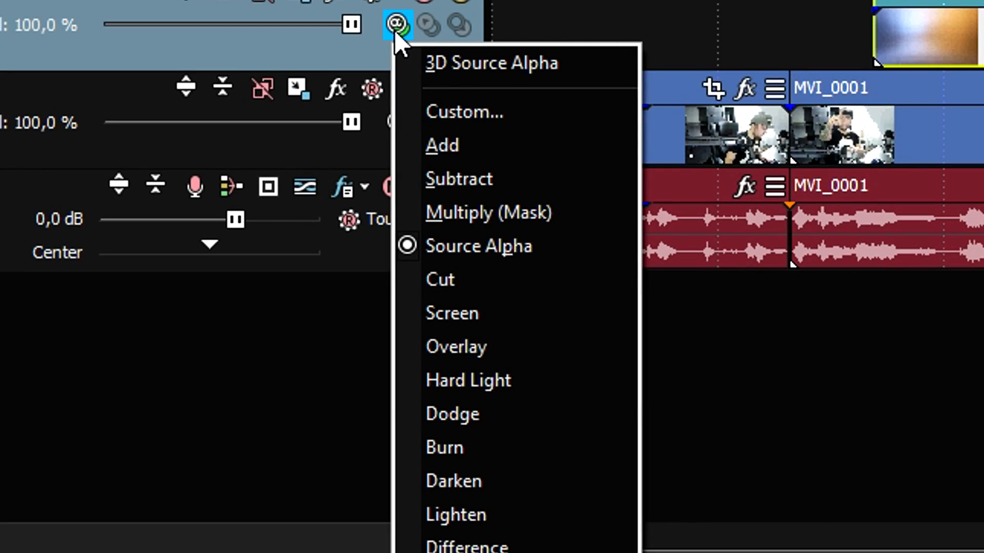
{"action": "left_click", "coordinate": [510, 279]}
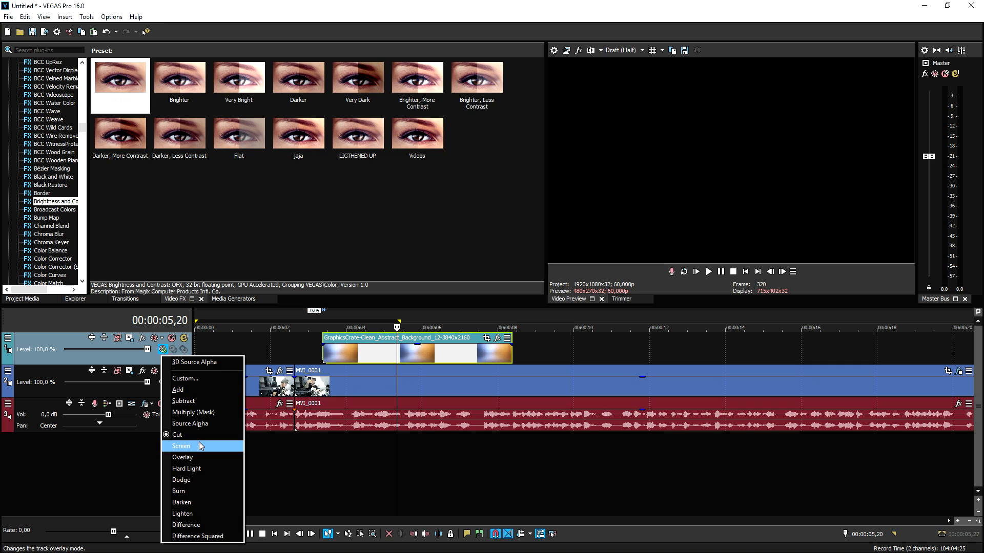
{"action": "left_click", "coordinate": [199, 442]}
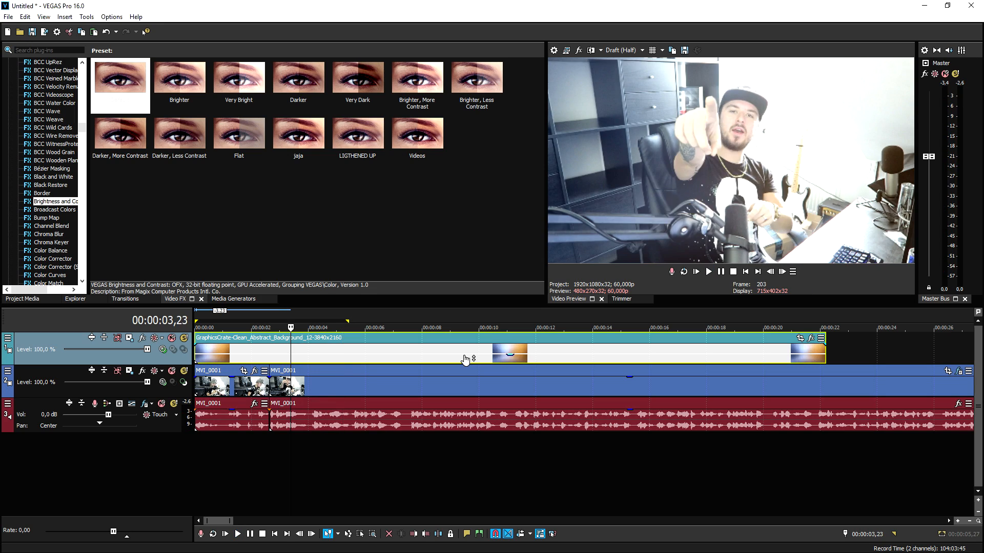
{"action": "left_click", "coordinate": [163, 349]}
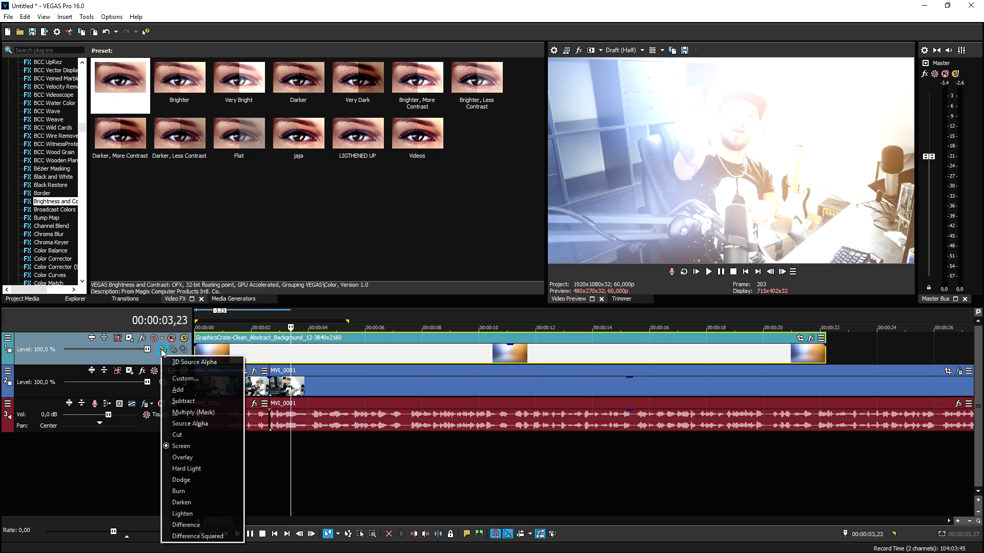
{"action": "left_click", "coordinate": [218, 458]}
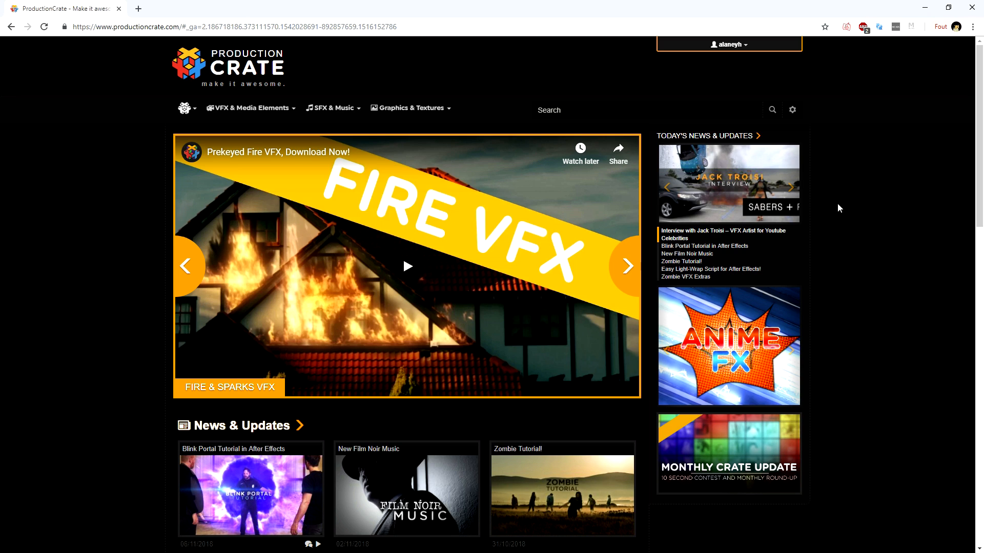
Step: Switch to the browser and look over the ProductionCrate home page's featured effects and News & Updates
{"action": "scroll", "coordinate": [461, 257], "scroll_direction": "down", "scroll_amount": 5}
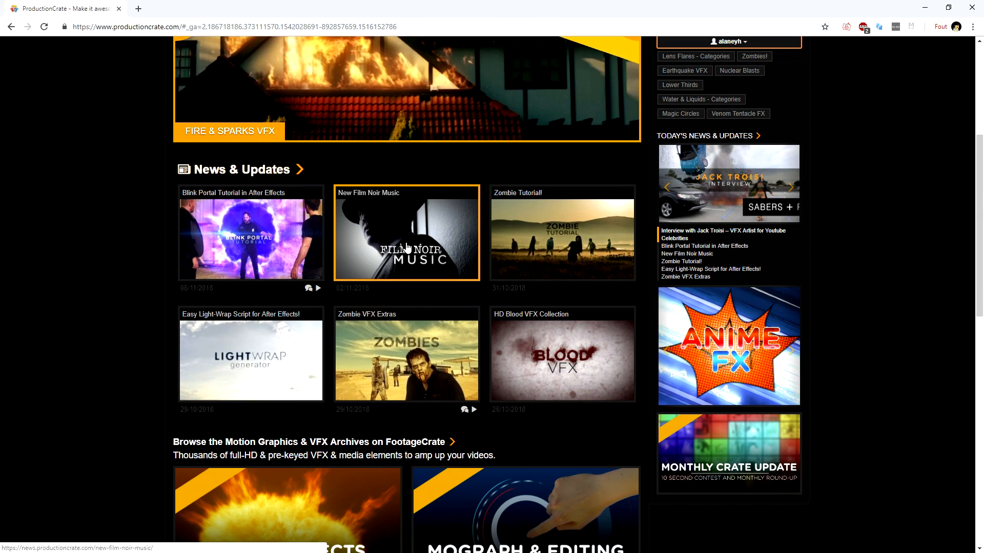
{"action": "scroll", "coordinate": [465, 303], "scroll_direction": "up", "scroll_amount": 2}
{"action": "scroll", "coordinate": [465, 303], "scroll_direction": "up", "scroll_amount": 3}
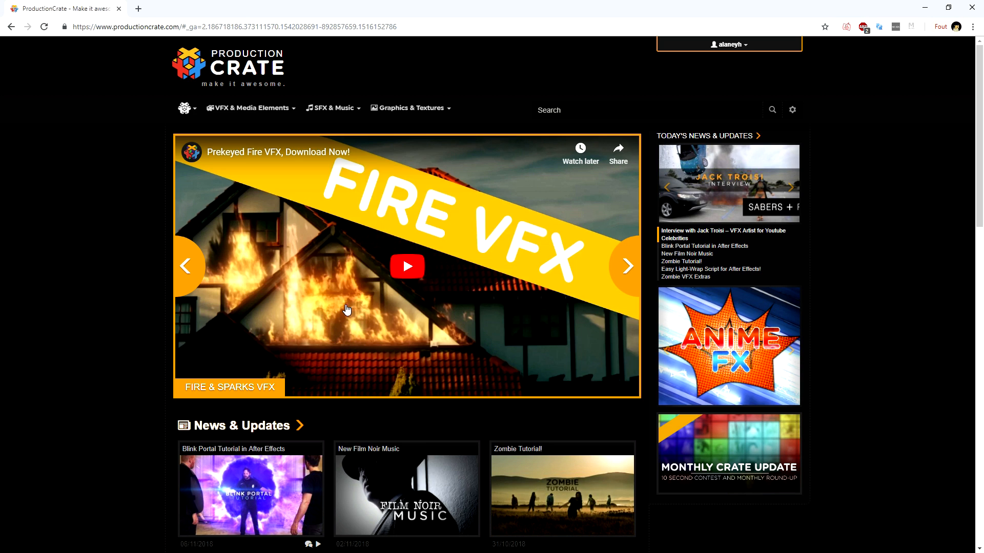
{"action": "scroll", "coordinate": [610, 180], "scroll_direction": "down", "scroll_amount": 4}
{"action": "scroll", "coordinate": [611, 179], "scroll_direction": "up", "scroll_amount": 4}
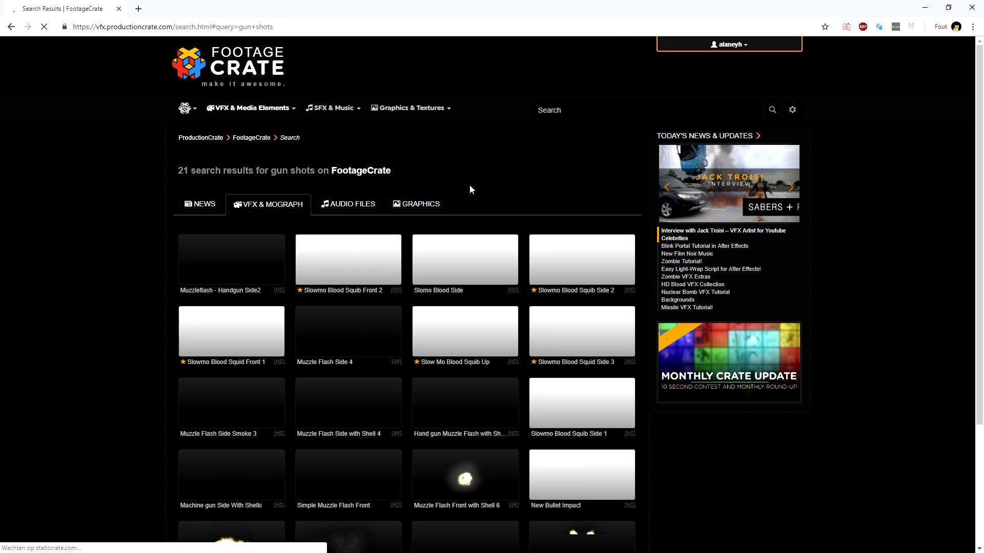
Step: Look through the muzzle flash and blood squib clips in the "gun shots" search results
{"action": "scroll", "coordinate": [468, 180], "scroll_direction": "down", "scroll_amount": 1}
{"action": "scroll", "coordinate": [465, 174], "scroll_direction": "down", "scroll_amount": 2}
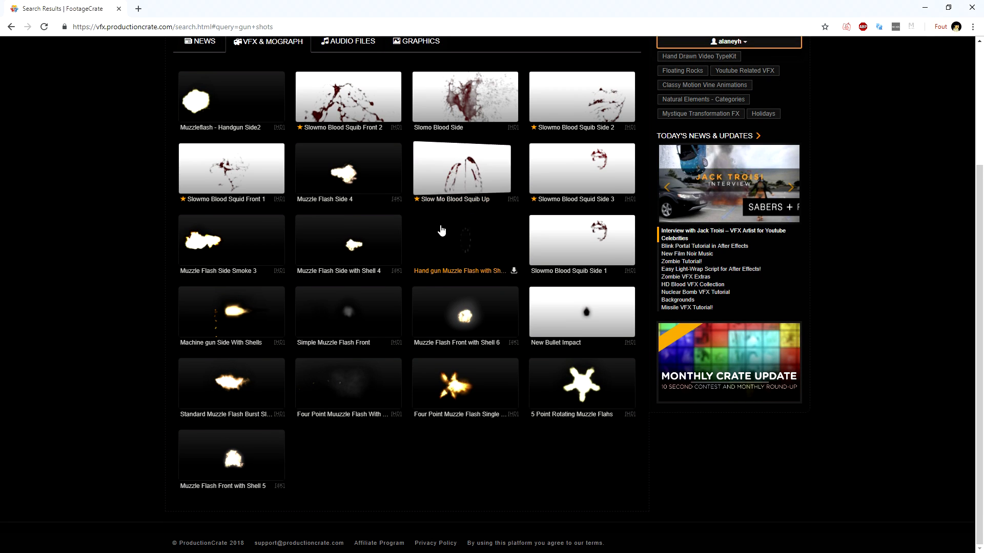
{"action": "scroll", "coordinate": [379, 241], "scroll_direction": "up", "scroll_amount": 1}
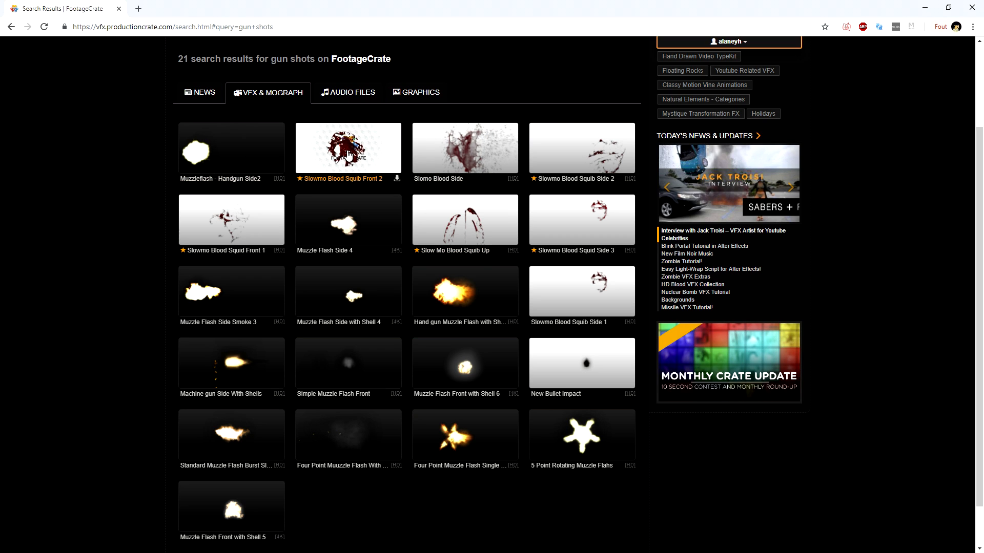
{"action": "scroll", "coordinate": [349, 151], "scroll_direction": "up", "scroll_amount": 2}
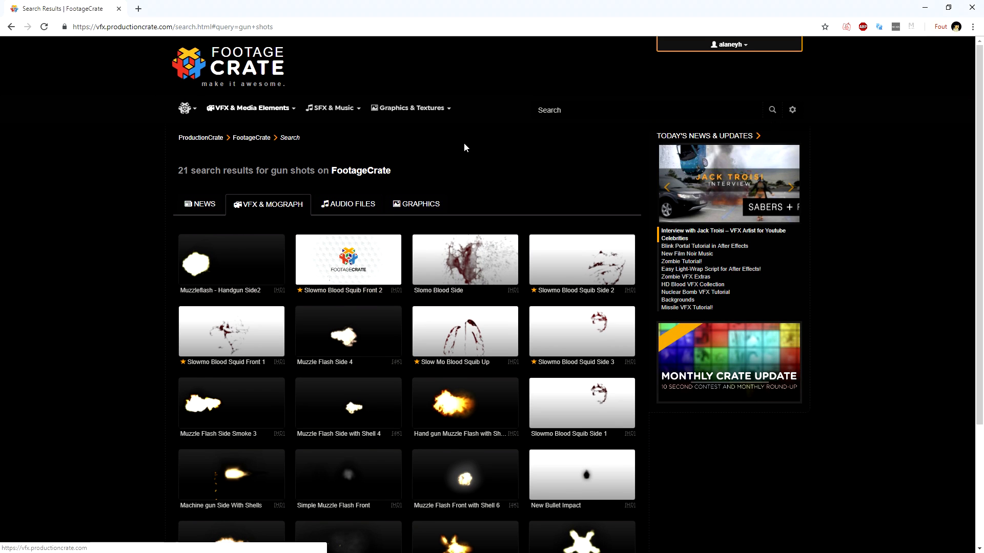
Step: Search FootageCrate for "bullet holes" and preview the Bullet Hole on Glass Pre-Keyed clip
{"action": "left_click", "coordinate": [559, 110]}
{"action": "type", "text": "bull"}
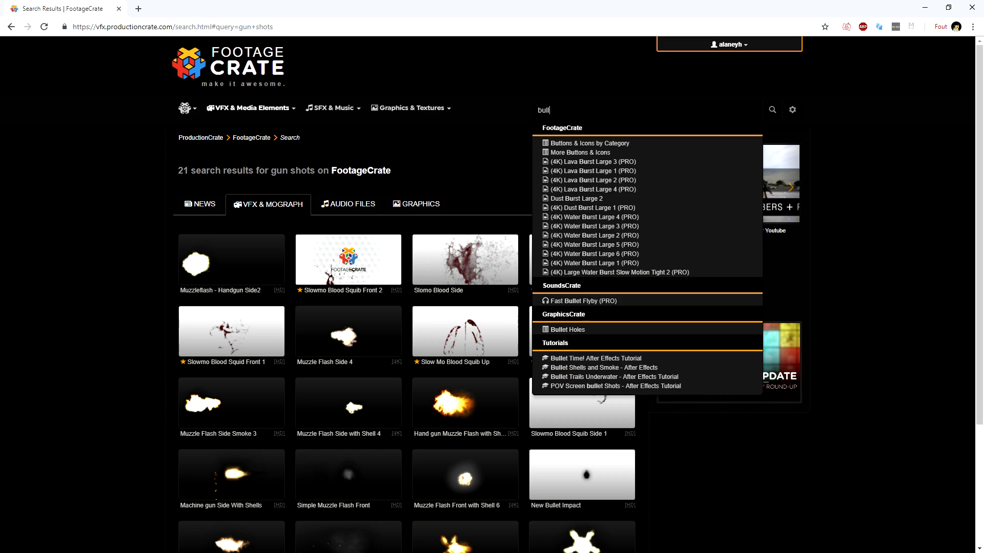
{"action": "type", "text": "et holes"}
{"action": "key", "text": "Return"}
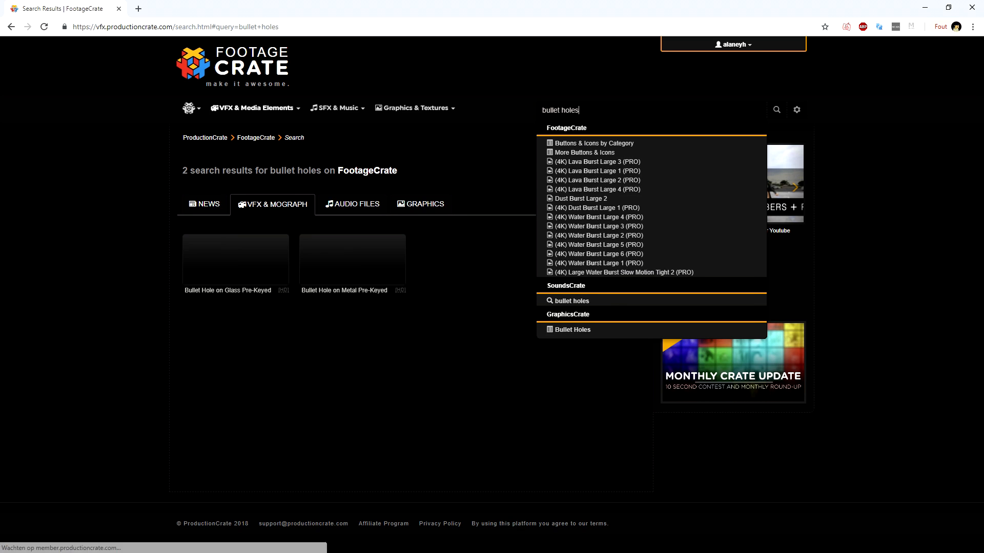
{"action": "left_click", "coordinate": [205, 260]}
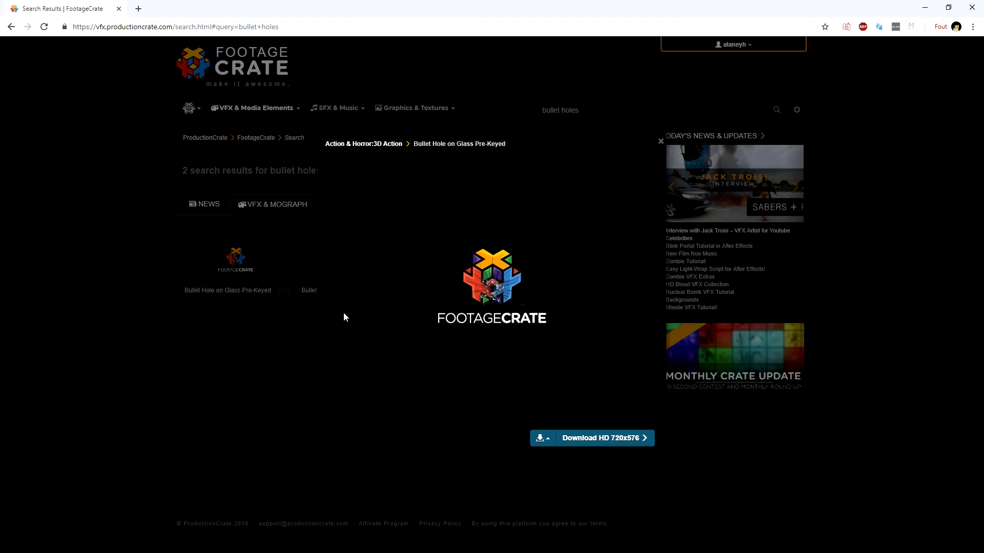
{"action": "left_click", "coordinate": [277, 321]}
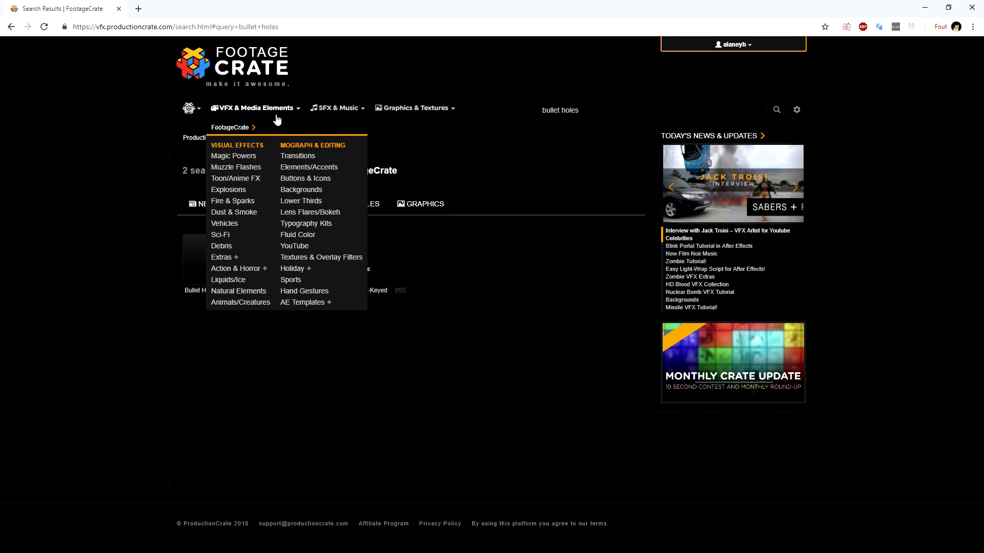
Step: Open the Vehicles category of the visual effects and look through its helicopter, smoke and 3D action clips
{"action": "mouse_move", "coordinate": [277, 119]}
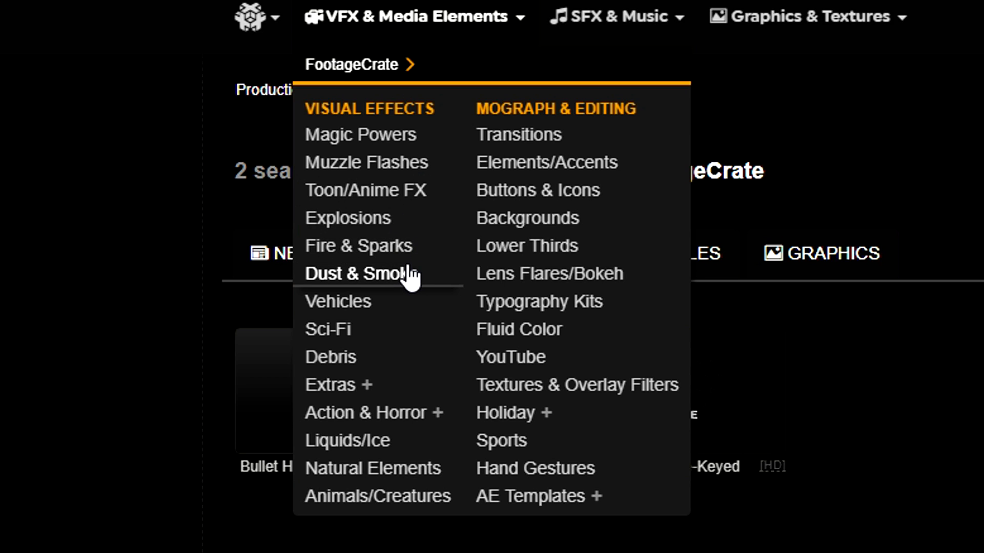
{"action": "left_click", "coordinate": [385, 303]}
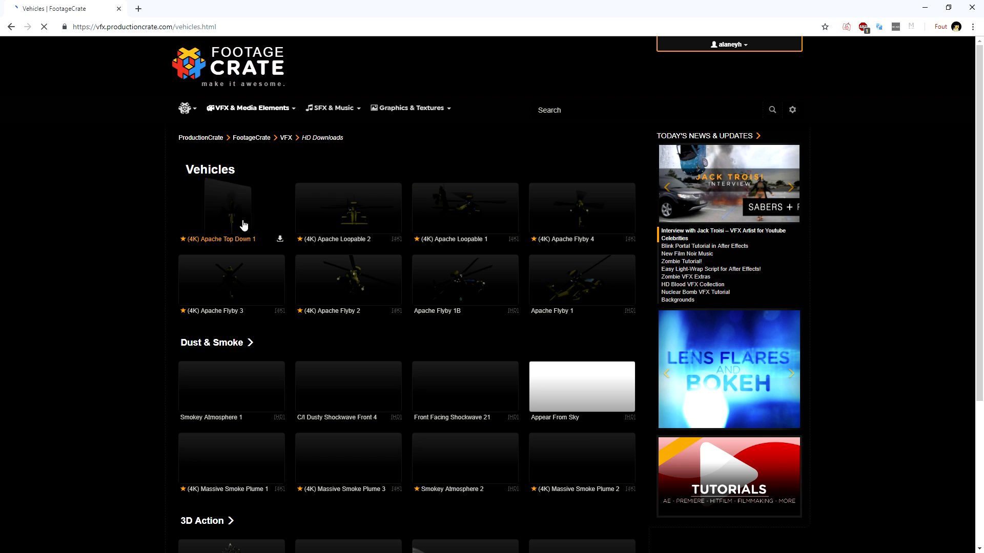
{"action": "scroll", "coordinate": [785, 415], "scroll_direction": "down", "scroll_amount": 4}
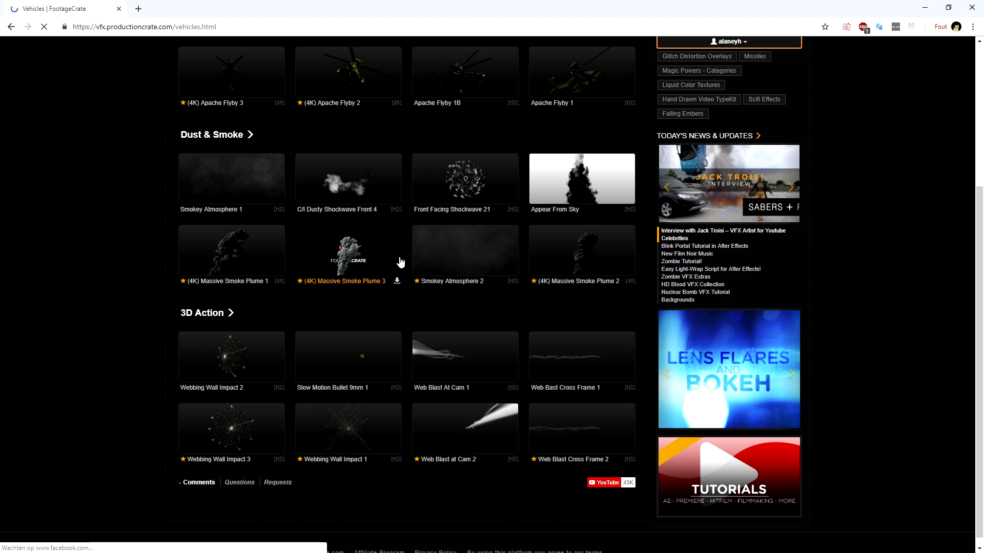
{"action": "scroll", "coordinate": [400, 262], "scroll_direction": "up", "scroll_amount": 4}
Step: Open the Action & Horror category and look through its effect subcategories
{"action": "mouse_move", "coordinate": [251, 117]}
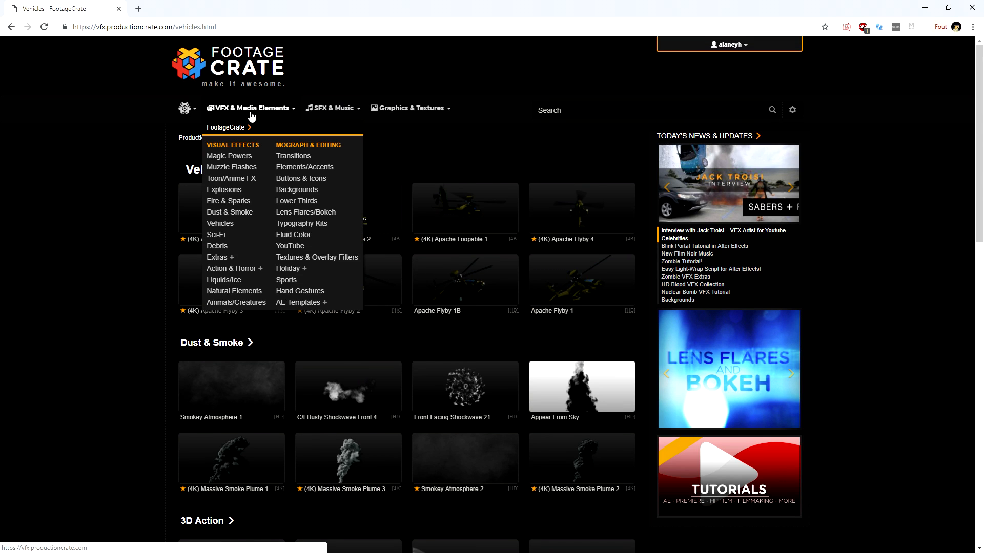
{"action": "left_click", "coordinate": [231, 268]}
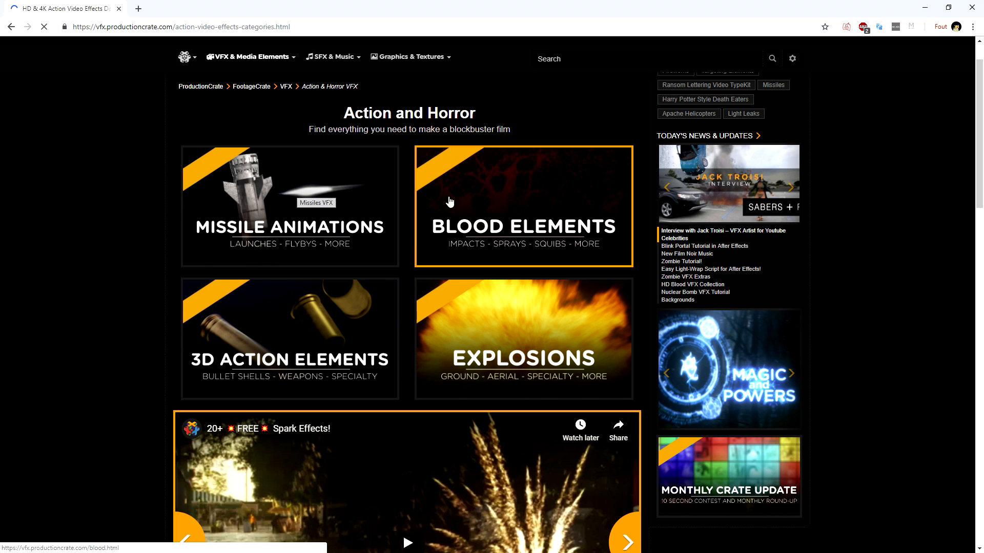
{"action": "scroll", "coordinate": [520, 310], "scroll_direction": "down", "scroll_amount": 1}
{"action": "scroll", "coordinate": [520, 311], "scroll_direction": "down", "scroll_amount": 6}
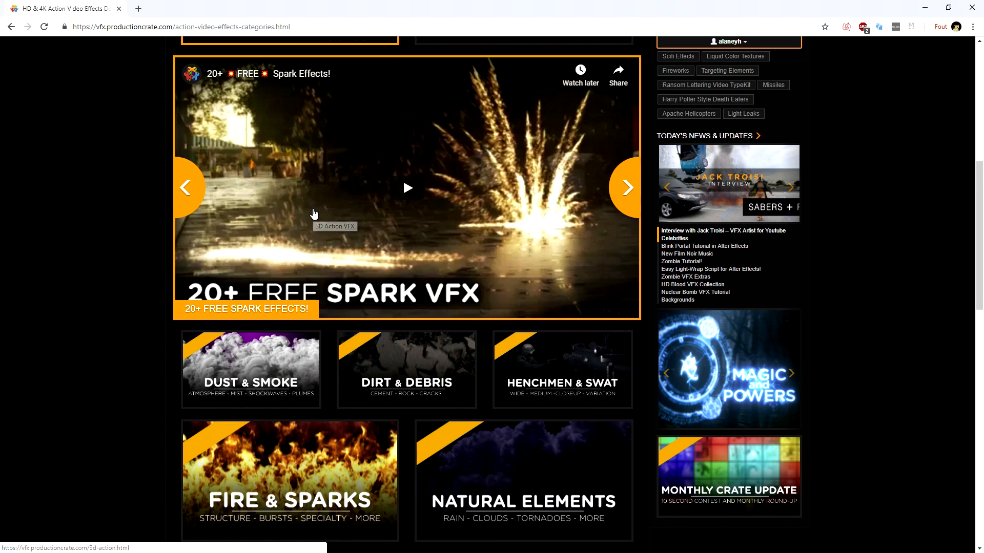
Step: Open the Dust & Smoke category, go into its Large-Scale Dust set and look through the sandstorm, avalanche and dust clips
{"action": "scroll", "coordinate": [328, 215], "scroll_direction": "down", "scroll_amount": 4}
{"action": "left_click", "coordinate": [264, 162]}
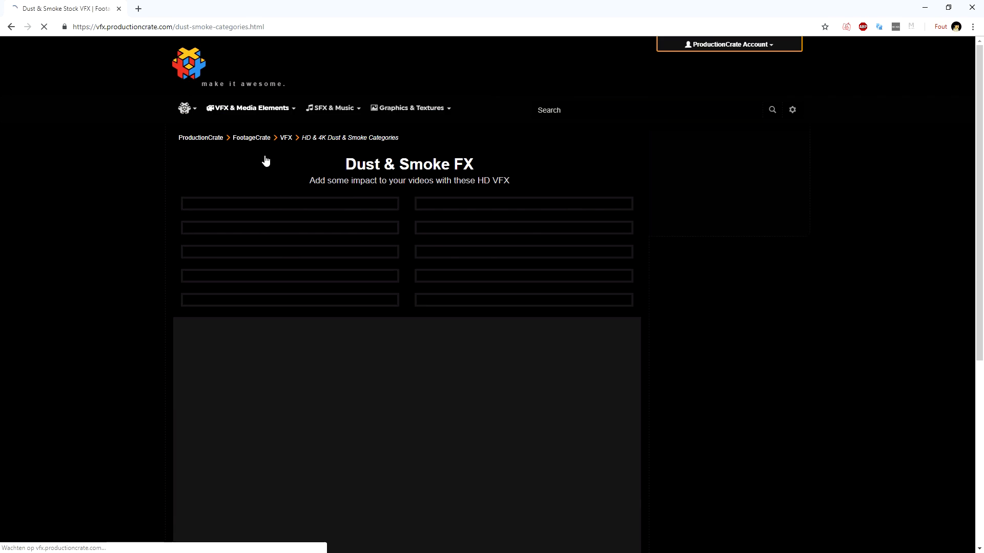
{"action": "scroll", "coordinate": [272, 161], "scroll_direction": "down", "scroll_amount": 3}
{"action": "scroll", "coordinate": [288, 176], "scroll_direction": "up", "scroll_amount": 2}
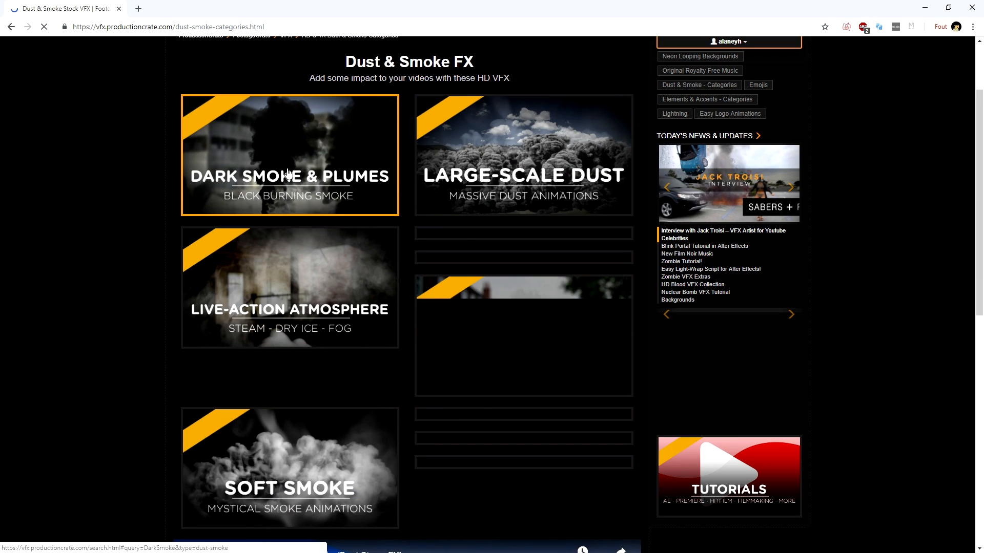
{"action": "left_click", "coordinate": [517, 156]}
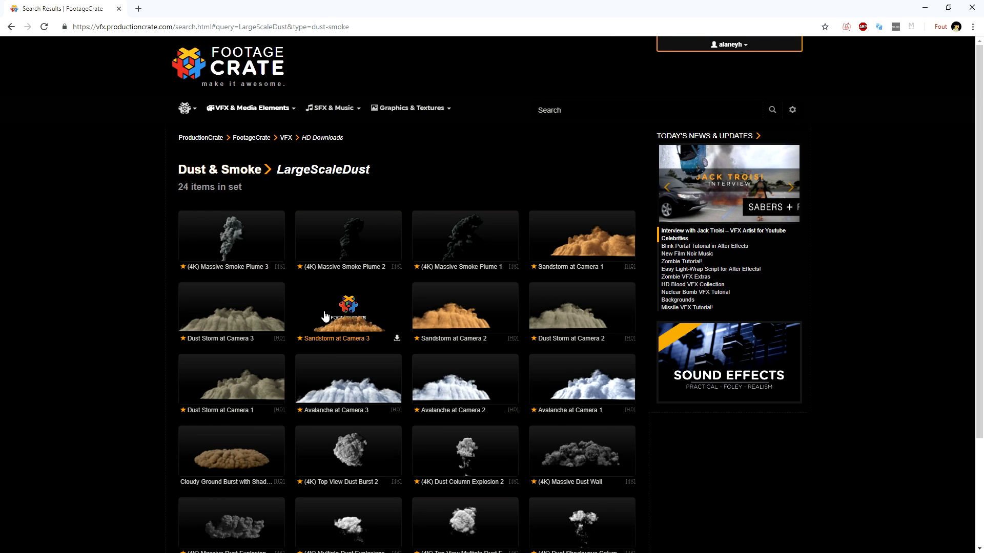
{"action": "scroll", "coordinate": [345, 326], "scroll_direction": "down", "scroll_amount": 3}
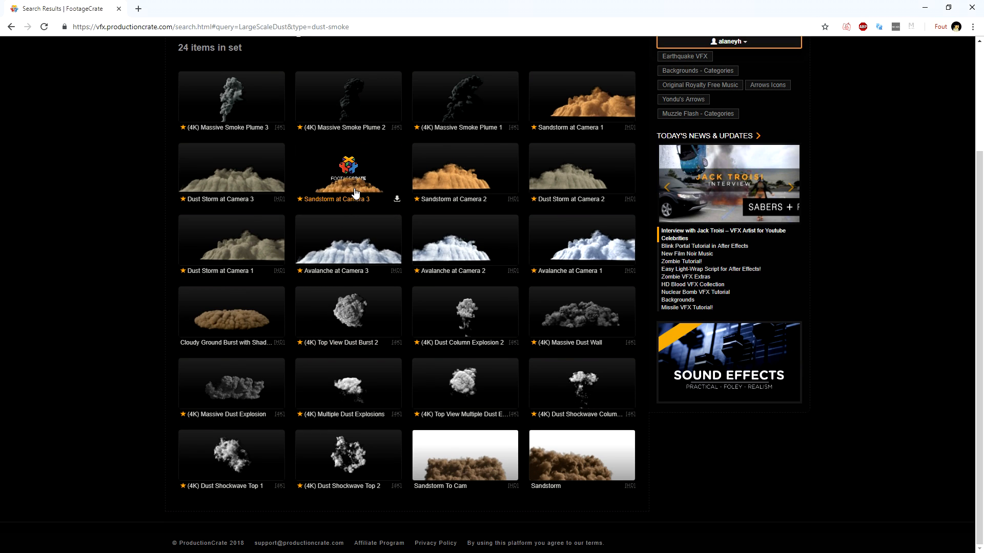
{"action": "scroll", "coordinate": [388, 203], "scroll_direction": "up", "scroll_amount": 3}
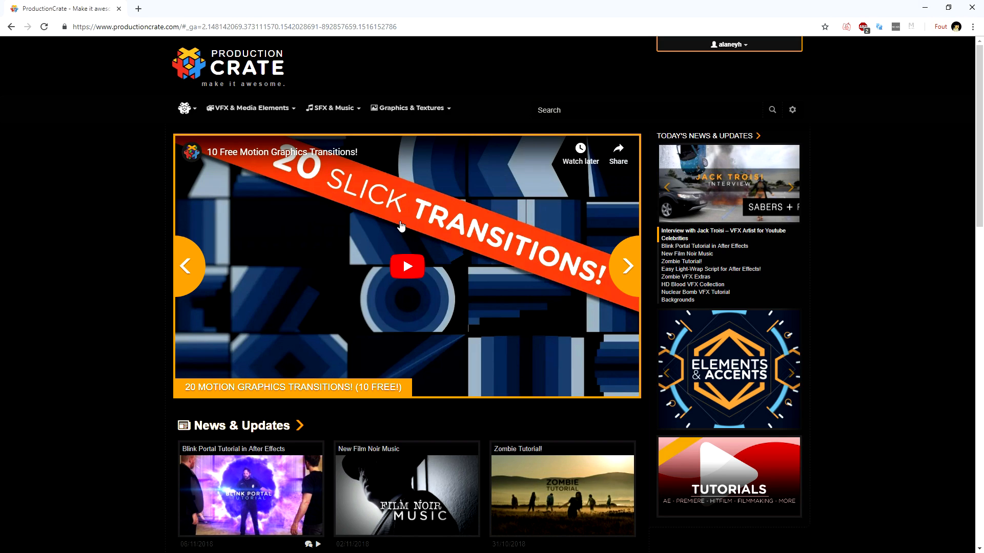
Step: Open the Lower Thirds category under Mograph & Editing and look through its clips
{"action": "mouse_move", "coordinate": [256, 110]}
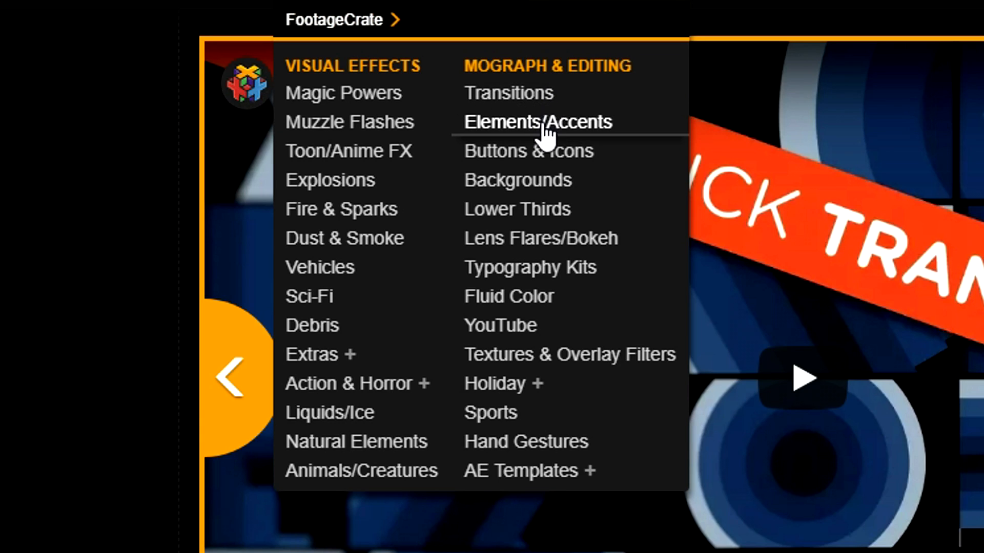
{"action": "left_click", "coordinate": [538, 215]}
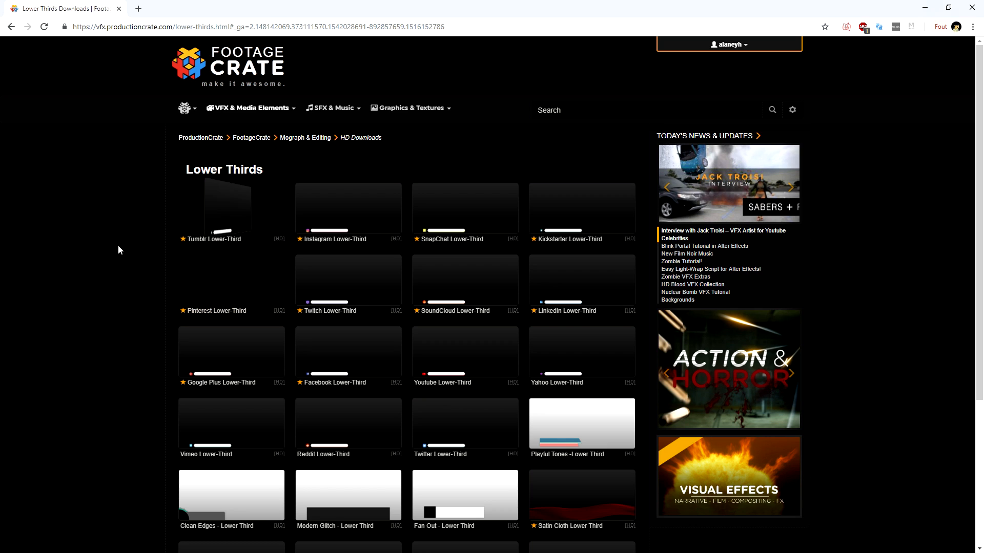
{"action": "scroll", "coordinate": [137, 218], "scroll_direction": "down", "scroll_amount": 4}
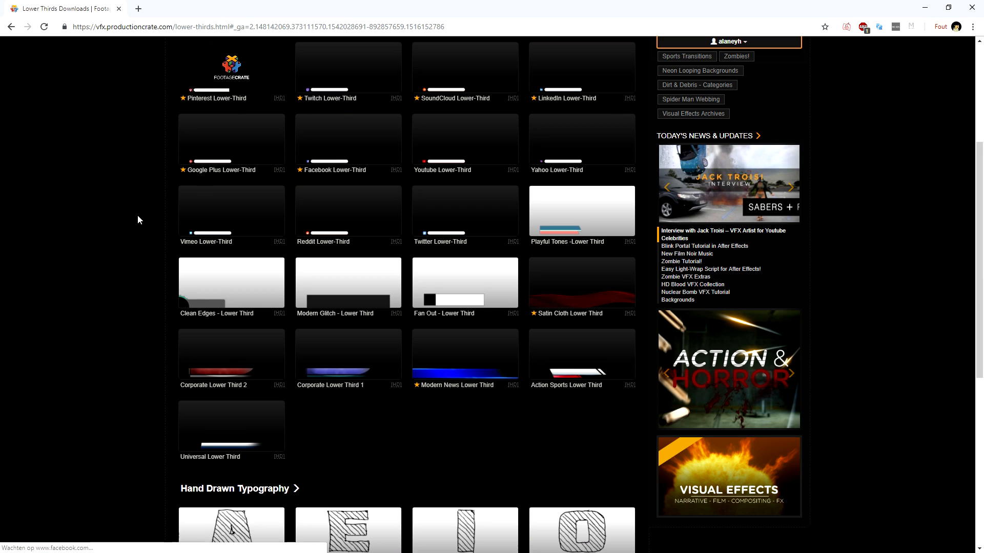
{"action": "scroll", "coordinate": [137, 220], "scroll_direction": "down", "scroll_amount": 2}
{"action": "scroll", "coordinate": [137, 220], "scroll_direction": "up", "scroll_amount": 6}
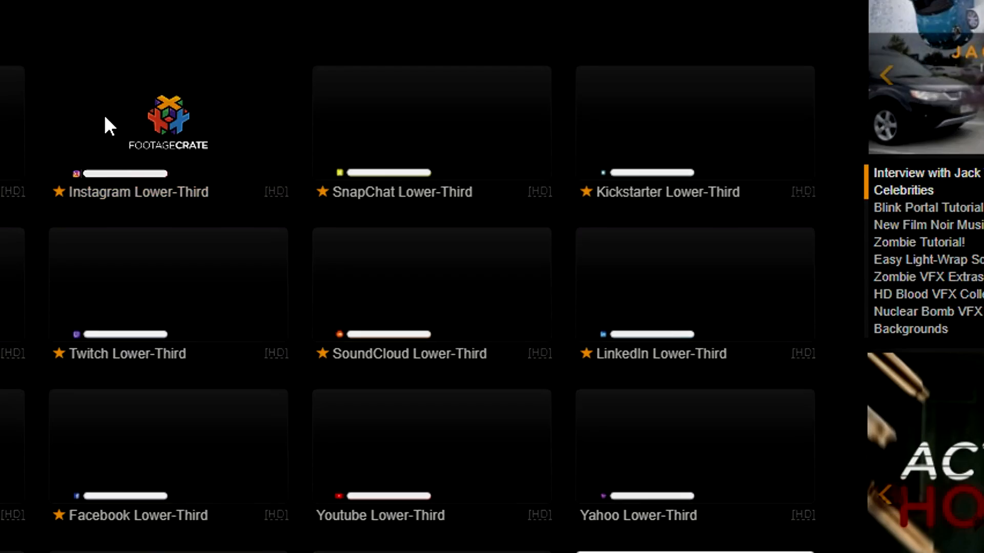
Step: Preview the Instagram Lower-Third clip and check its available download formats
{"action": "left_click", "coordinate": [230, 174]}
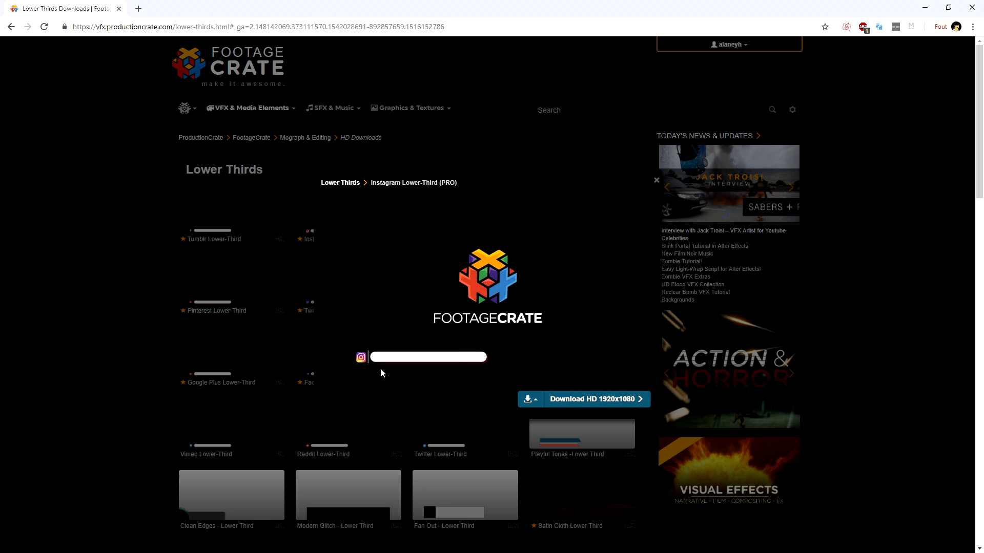
{"action": "left_click", "coordinate": [23, 282]}
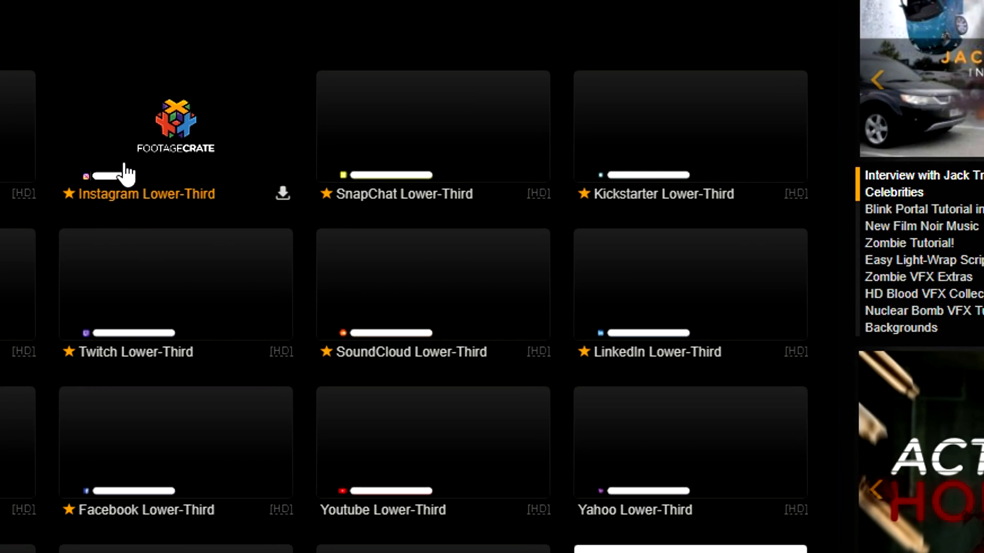
{"action": "left_click", "coordinate": [194, 192]}
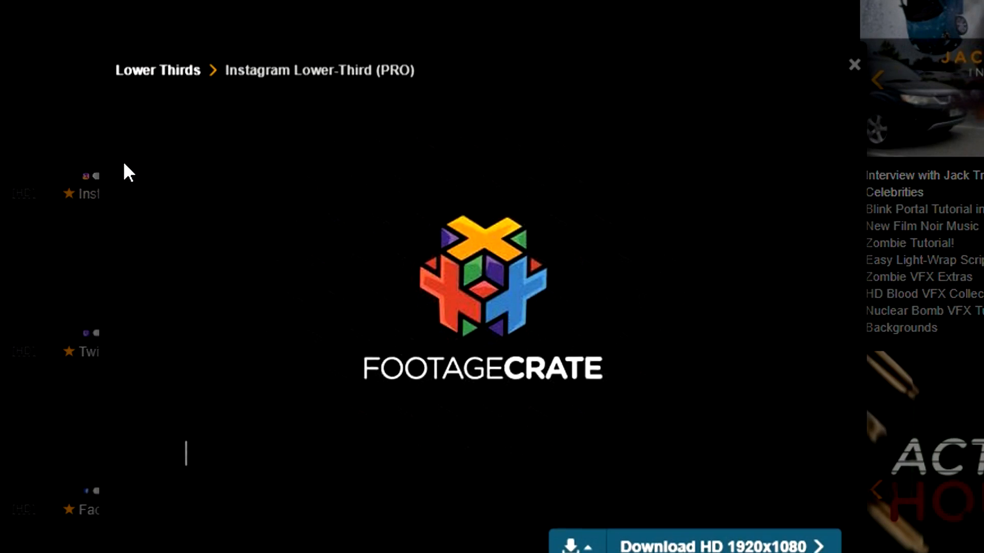
{"action": "left_click", "coordinate": [603, 546]}
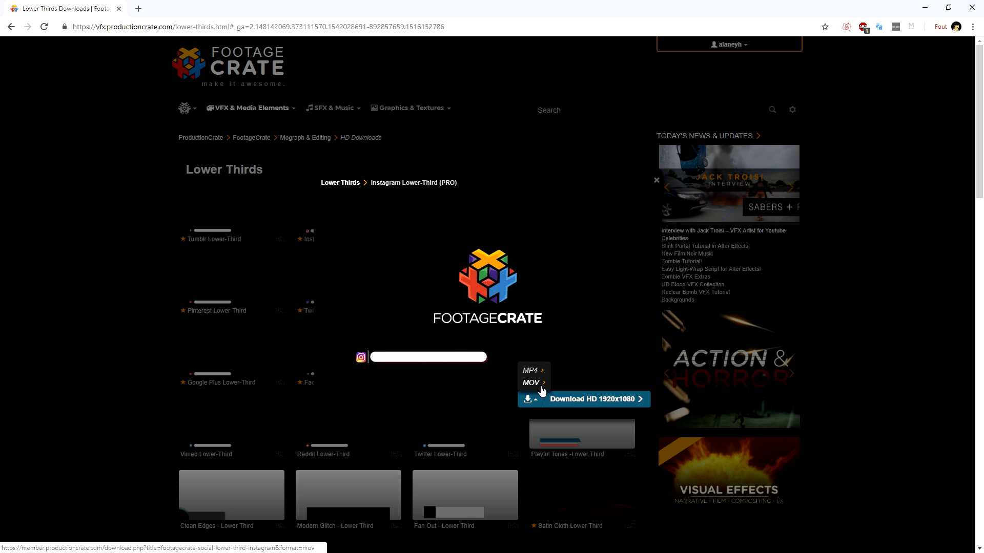
{"action": "left_click", "coordinate": [40, 310]}
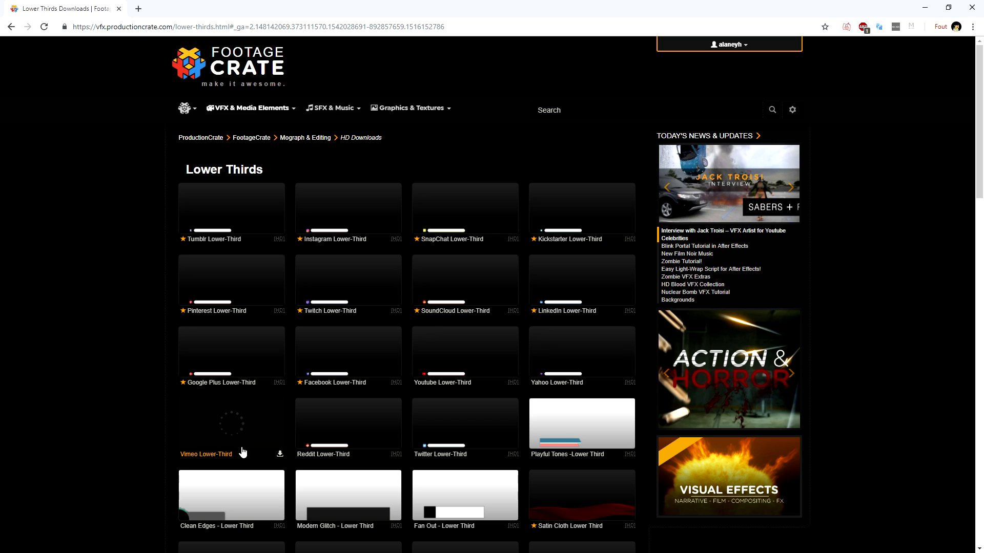
Step: Look further through the lower thirds and preview the SnapChat Lower-Third clip with its download options
{"action": "scroll", "coordinate": [443, 430], "scroll_direction": "down", "scroll_amount": 2}
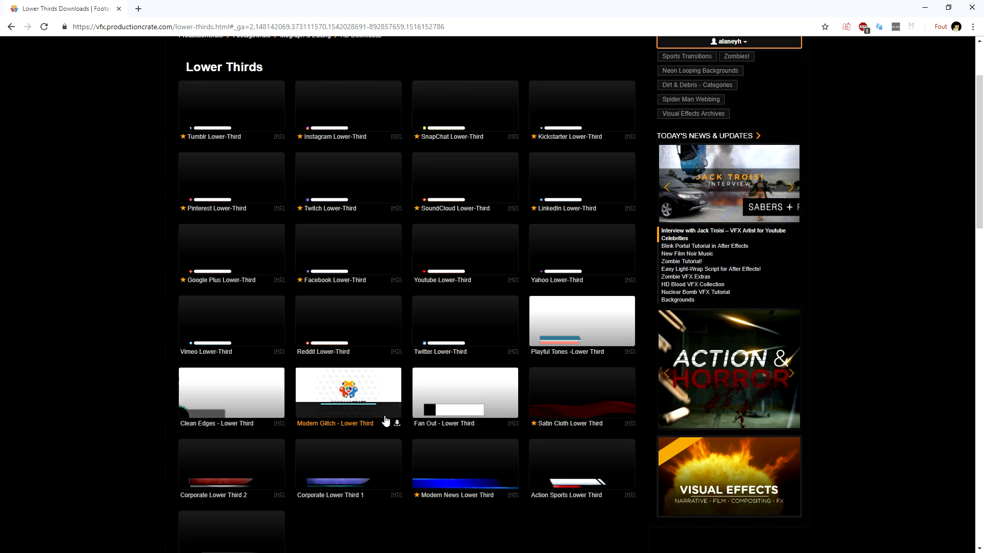
{"action": "left_click", "coordinate": [437, 140]}
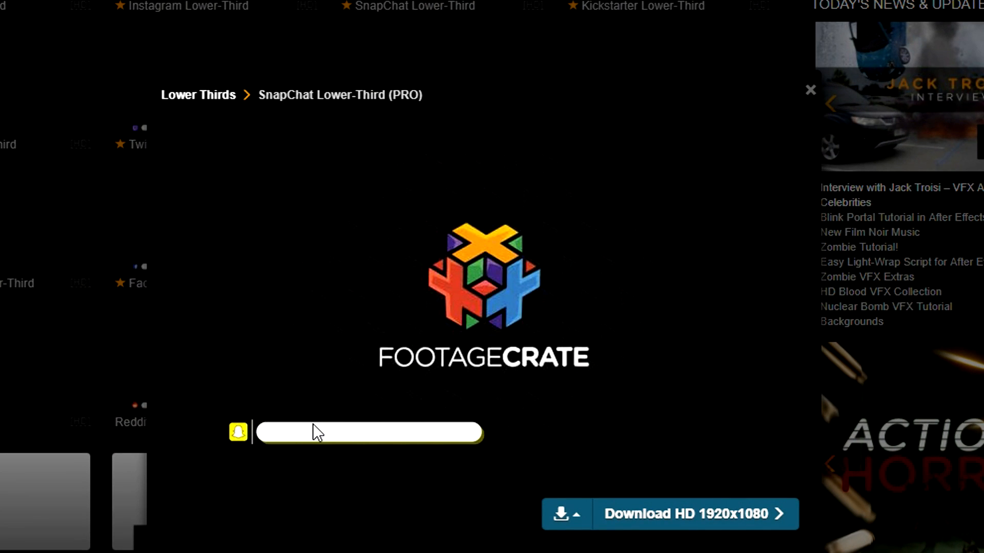
{"action": "left_click", "coordinate": [568, 523]}
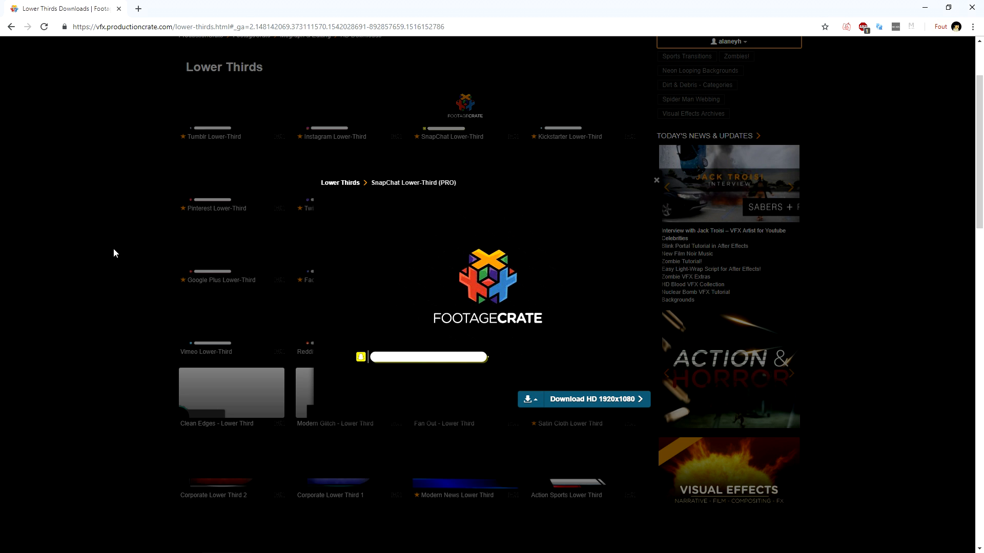
{"action": "left_click", "coordinate": [91, 227]}
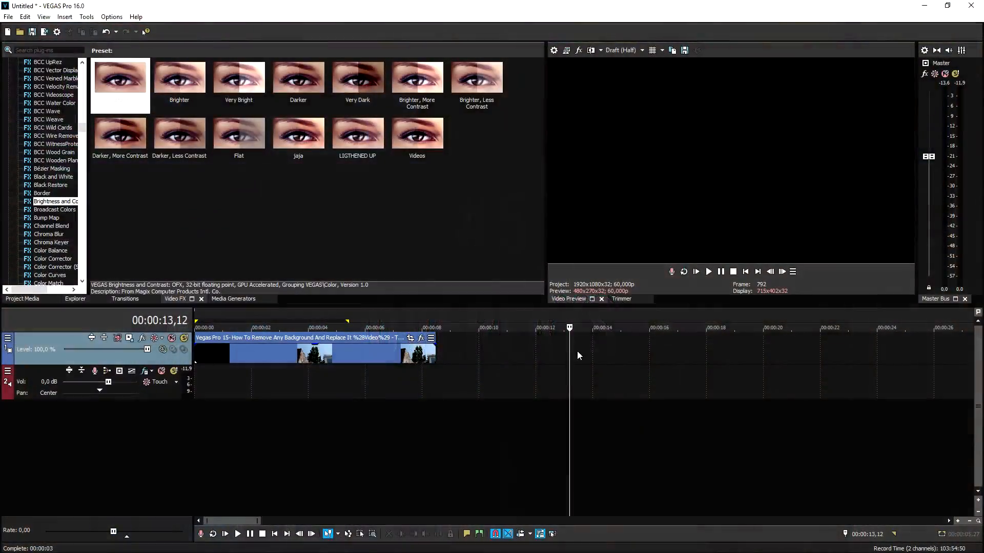
Step: Switch to VEGAS Pro, move the playhead to 00:00:03,53 and apply the Chroma Keyer's (Default) preset to the tree clip
{"action": "left_click", "coordinate": [746, 272]}
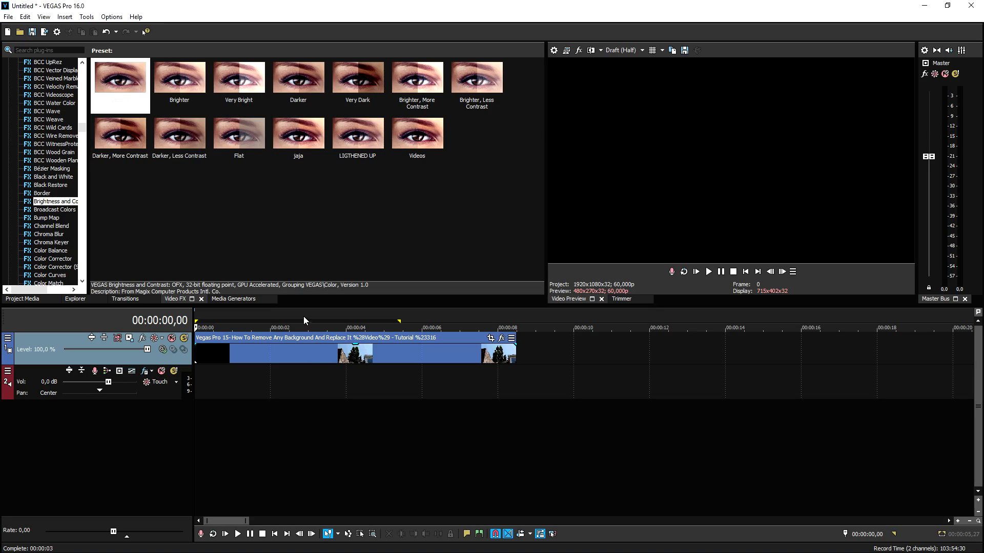
{"action": "left_click", "coordinate": [313, 312]}
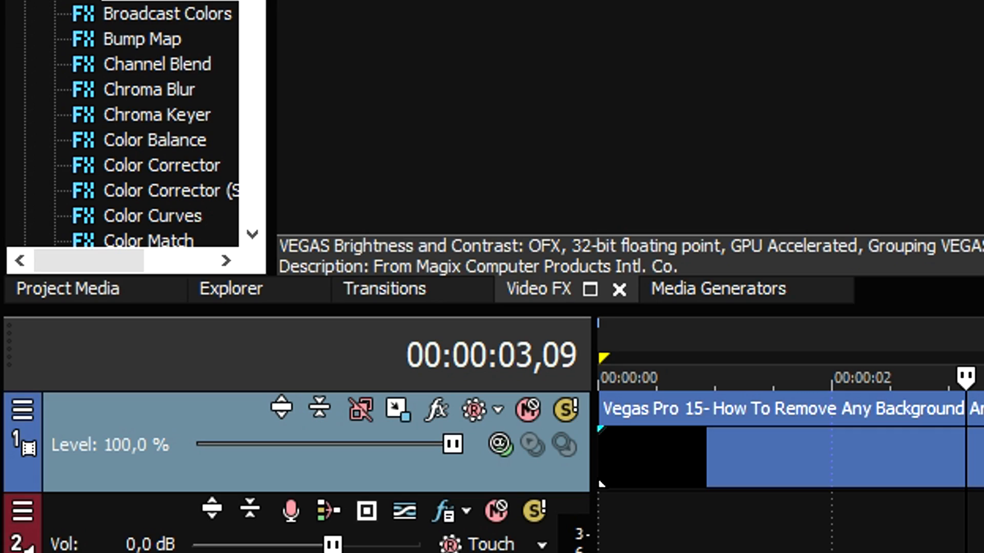
{"action": "left_click", "coordinate": [982, 461]}
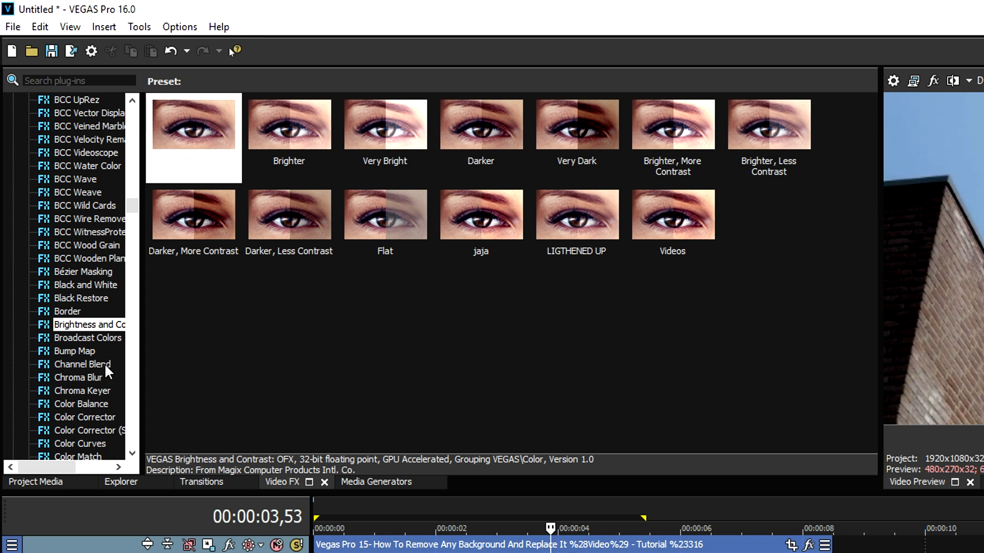
{"action": "scroll", "coordinate": [202, 59], "scroll_direction": "down", "scroll_amount": 2}
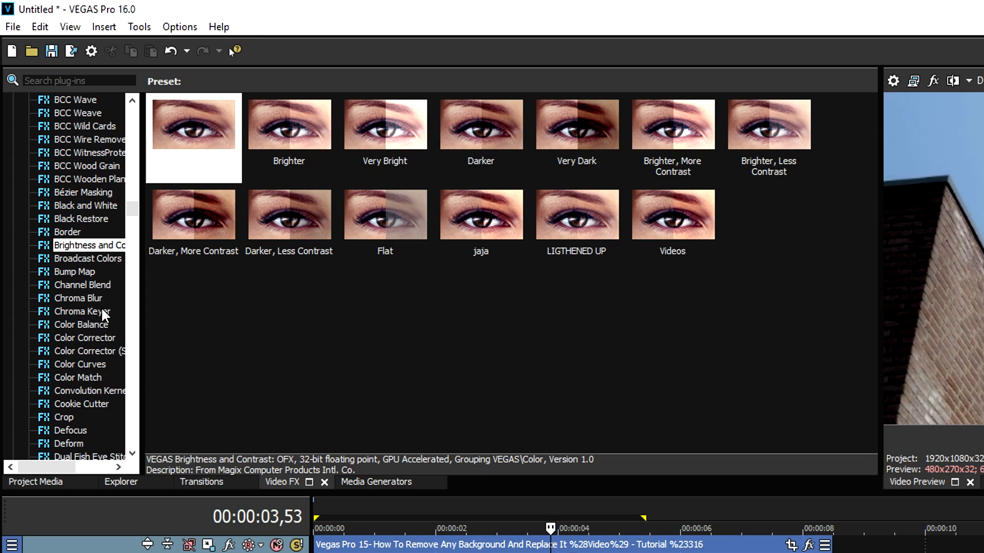
{"action": "left_click", "coordinate": [100, 309]}
{"action": "left_click_drag", "start_coordinate": [120, 79], "coordinate": [355, 353]}
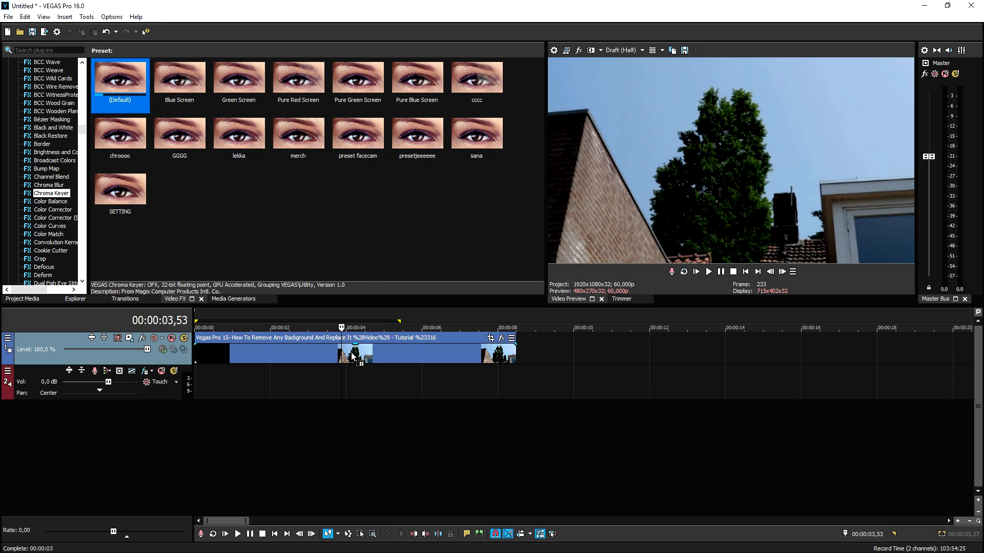
{"action": "left_click_drag", "start_coordinate": [354, 355], "coordinate": [354, 355]}
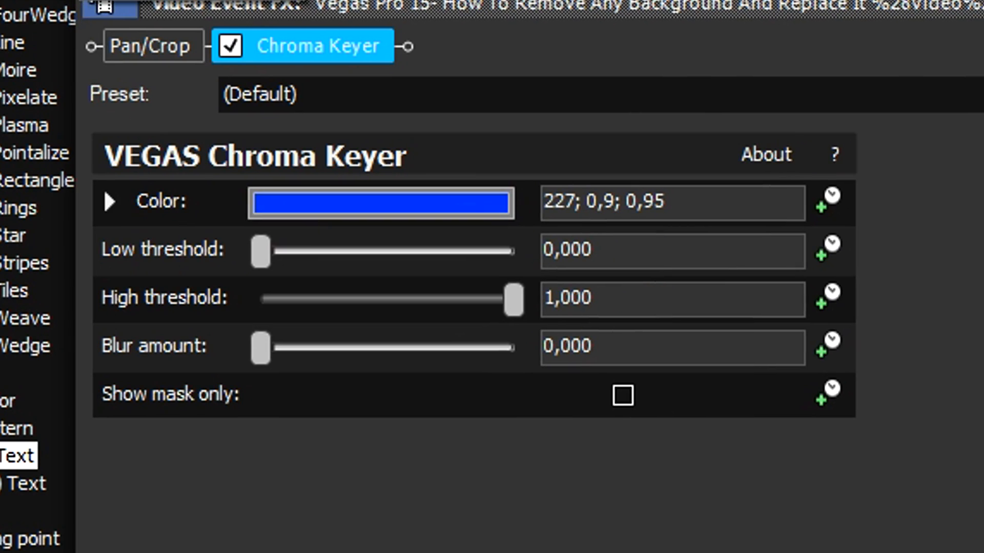
Step: Key out the clip's sky by sampling its blue as the Chroma Keyer color and adjusting the thresholds
{"action": "left_click", "coordinate": [230, 47]}
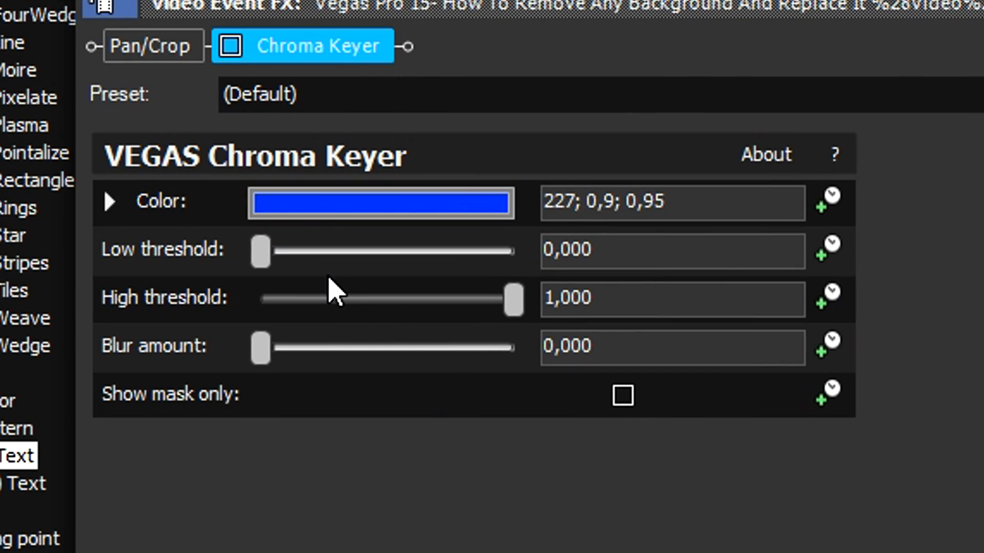
{"action": "left_click", "coordinate": [359, 202]}
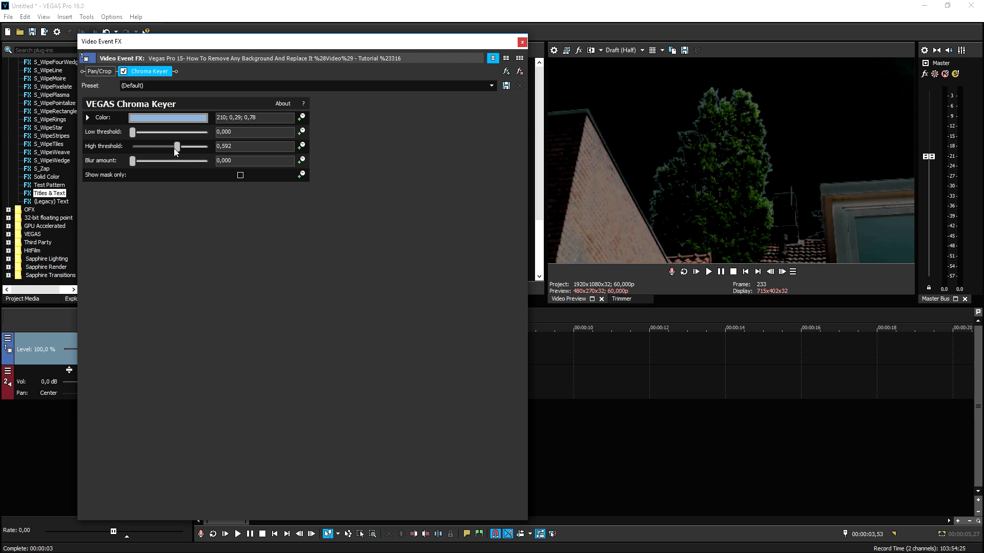
{"action": "left_click_drag", "start_coordinate": [174, 148], "coordinate": [167, 148]}
{"action": "left_click_drag", "start_coordinate": [352, 285], "coordinate": [405, 283]}
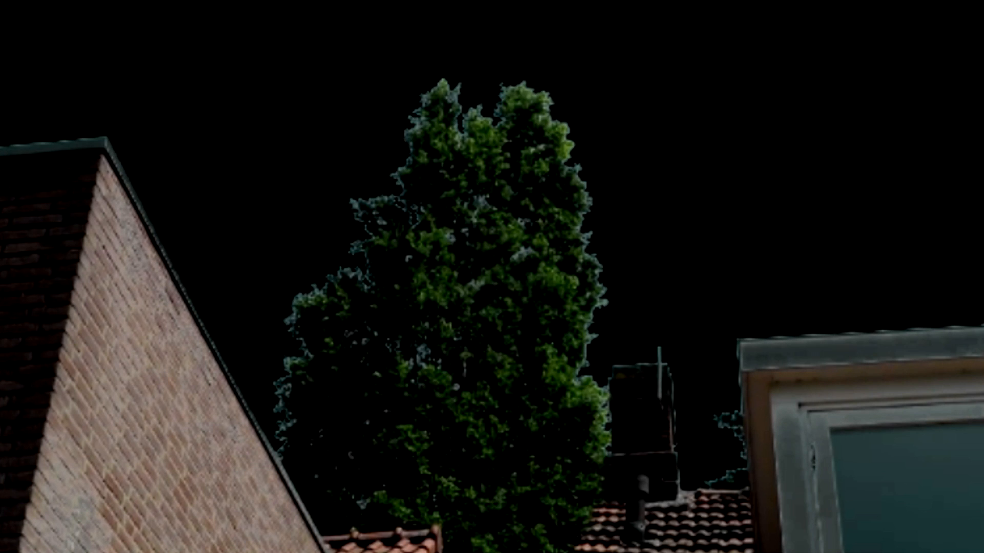
{"action": "left_click", "coordinate": [200, 1]}
{"action": "mouse_move", "coordinate": [209, 5]}
Step: Switch to FootageCrate in the browser, search for "sky" and for "clouds", and look through the results
{"action": "left_click", "coordinate": [407, 39]}
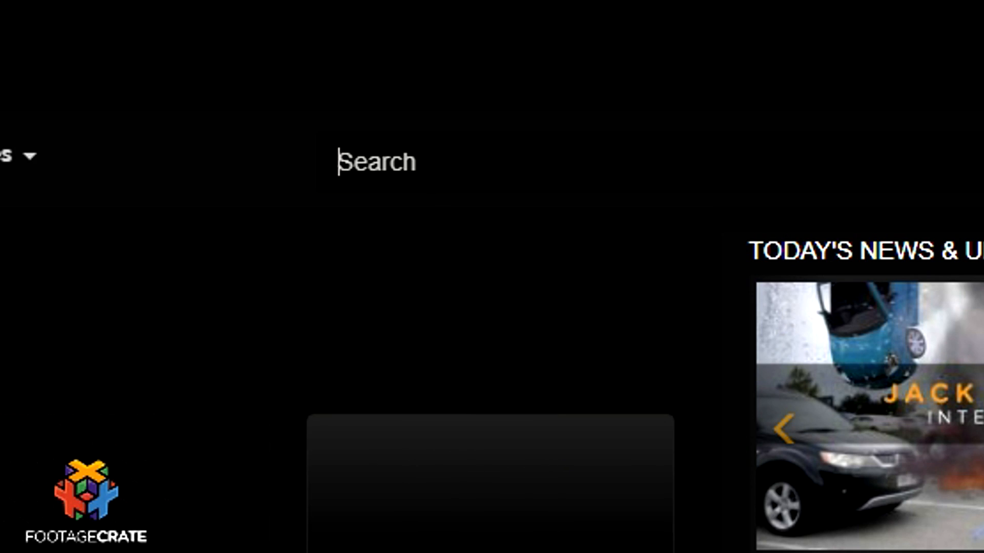
{"action": "type", "text": "sky"}
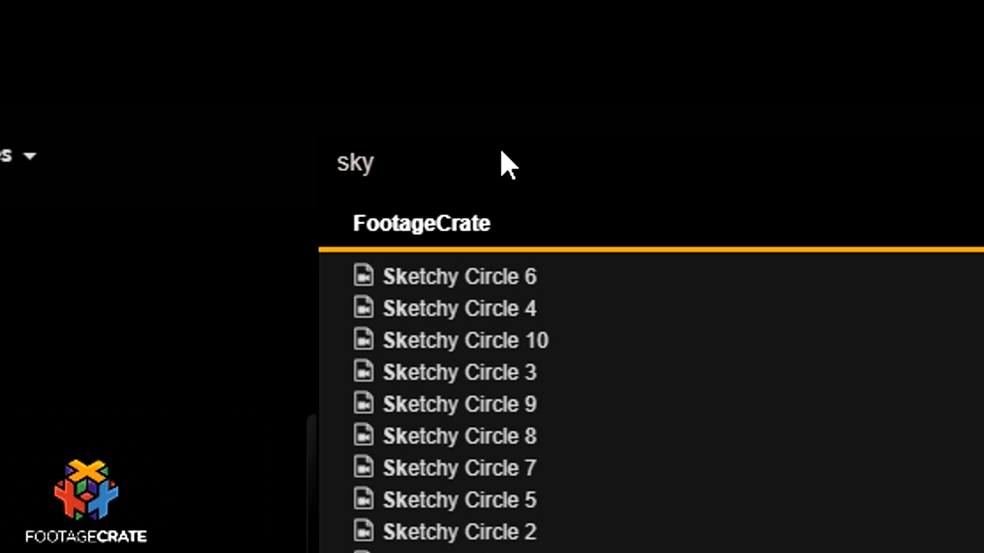
{"action": "key", "text": "Return"}
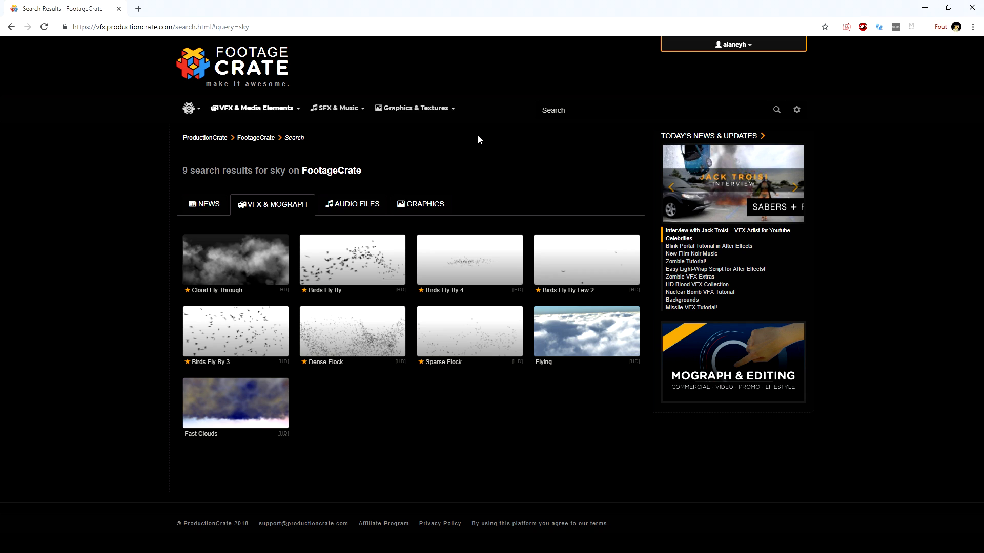
{"action": "mouse_move", "coordinate": [228, 265]}
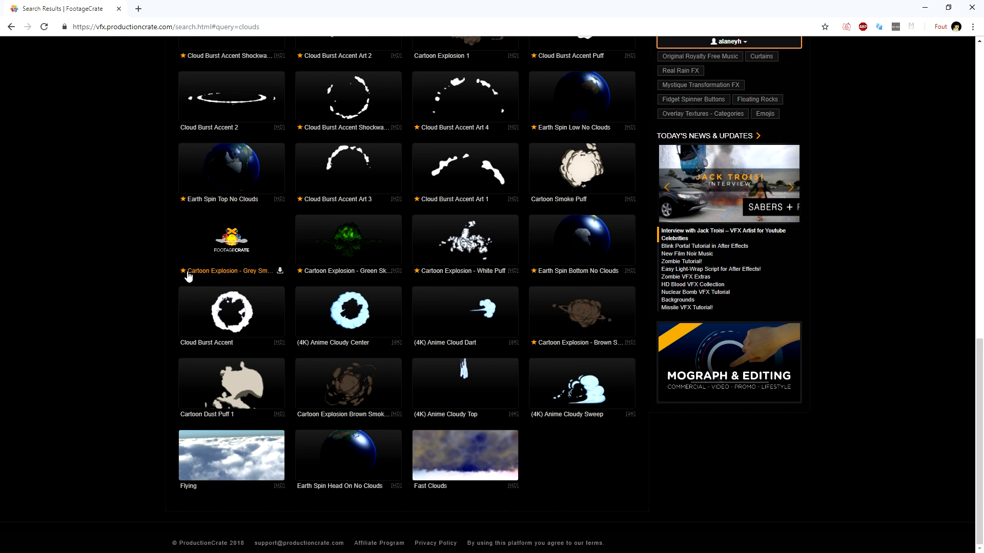
{"action": "scroll", "coordinate": [295, 355], "scroll_direction": "up", "scroll_amount": 14}
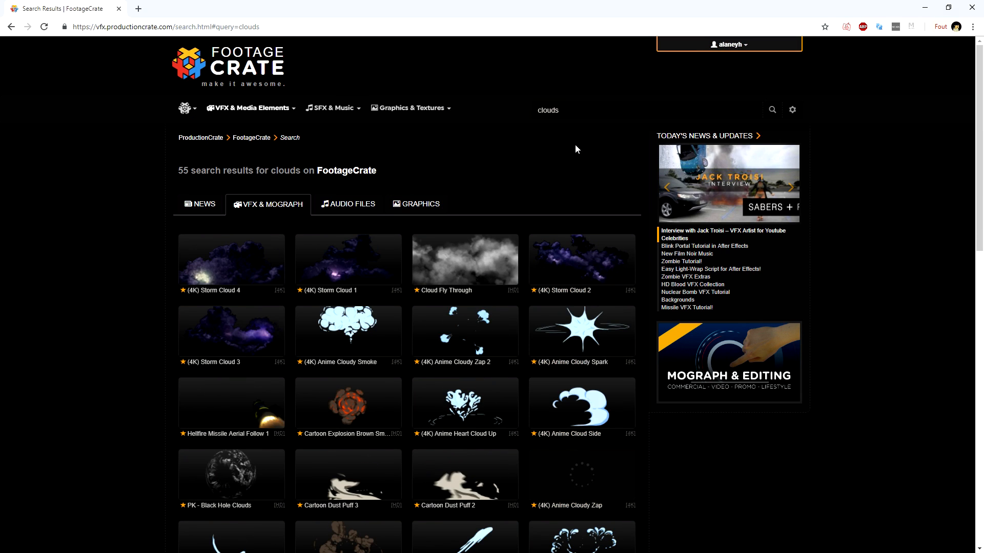
Step: Search FootageCrate for "sky" again and download the Cloud Fly Through clip in MOV format
{"action": "left_click_drag", "start_coordinate": [568, 110], "coordinate": [375, 108]}
{"action": "type", "text": "sky"}
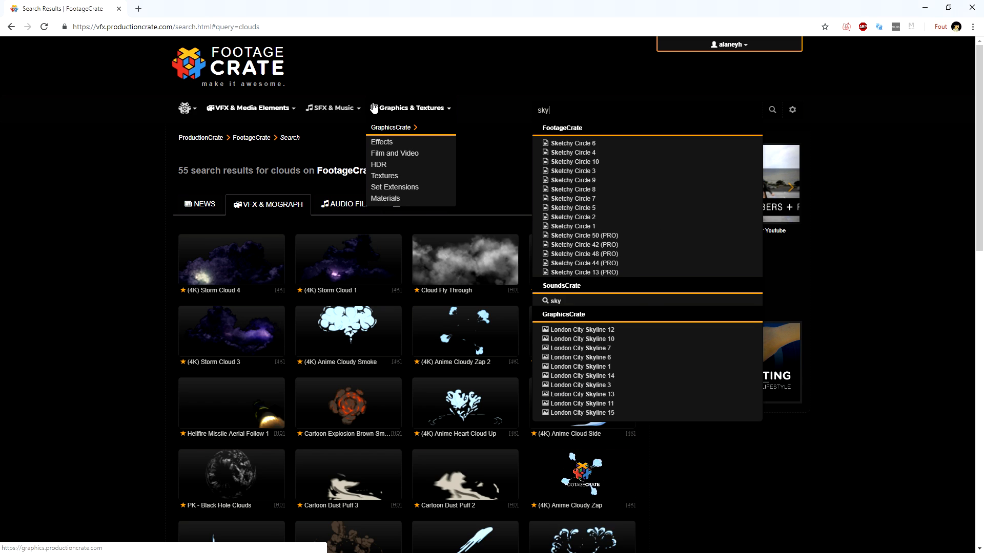
{"action": "key", "text": "Return"}
{"action": "right_click", "coordinate": [527, 272]}
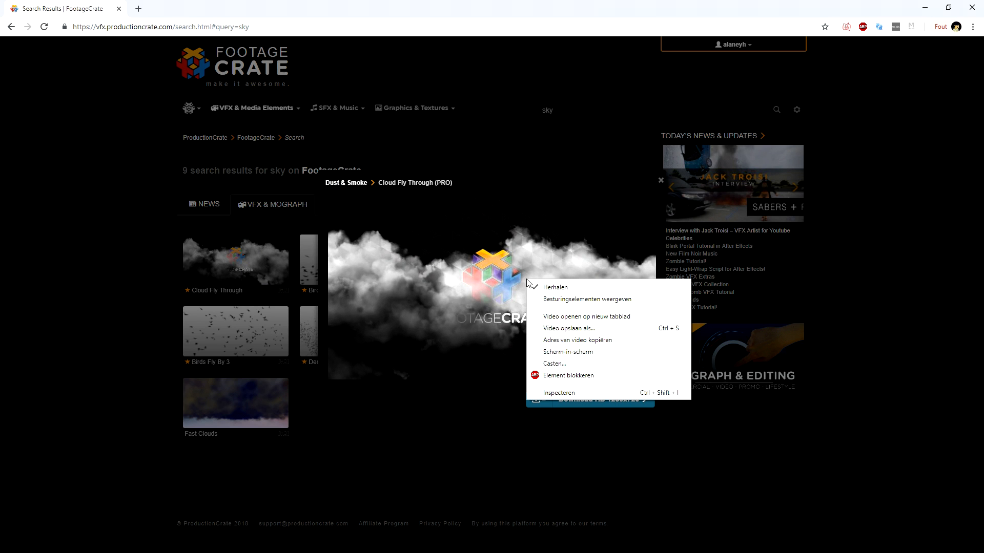
{"action": "key", "text": "Escape"}
{"action": "left_click", "coordinate": [544, 404]}
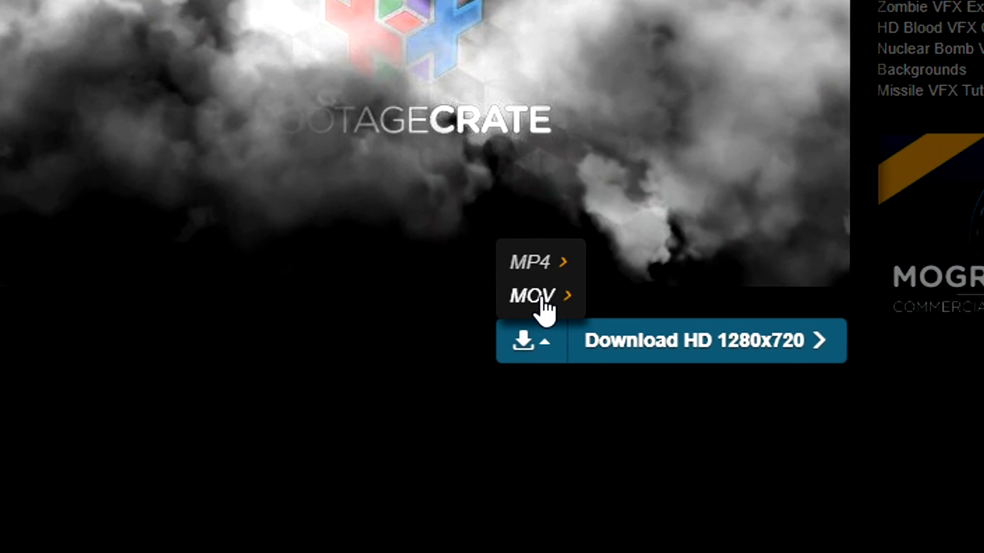
{"action": "left_click", "coordinate": [535, 340]}
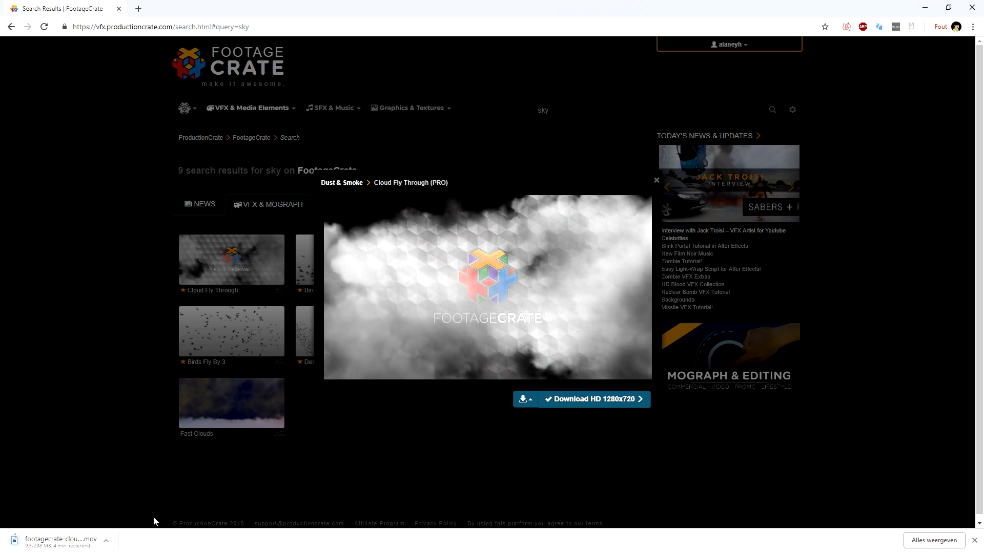
Step: Switch to VEGAS Pro, place the footagecrate-cloudflythrough clip after the tree clip and set its alpha channel to Straight (unmatted)
{"action": "left_click", "coordinate": [77, 300]}
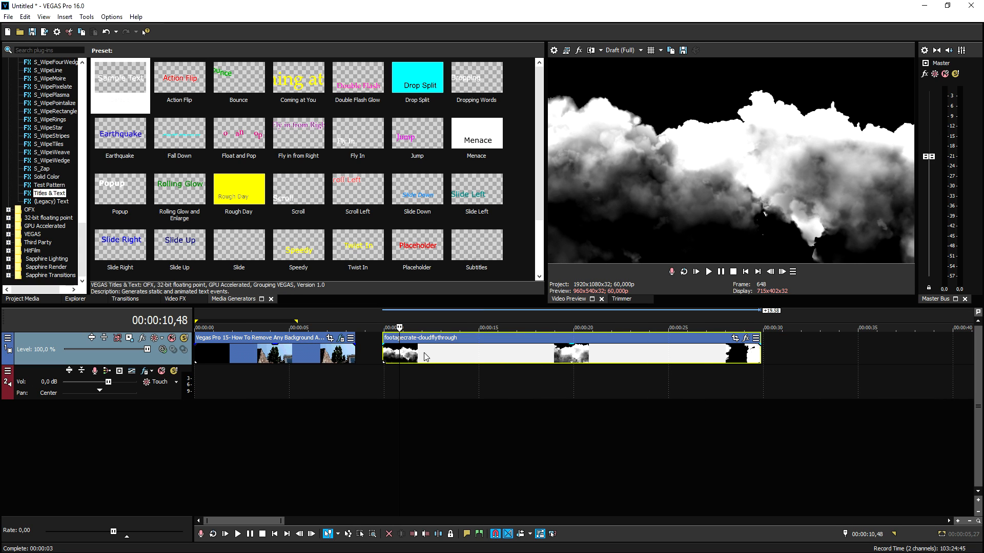
{"action": "left_click", "coordinate": [429, 356]}
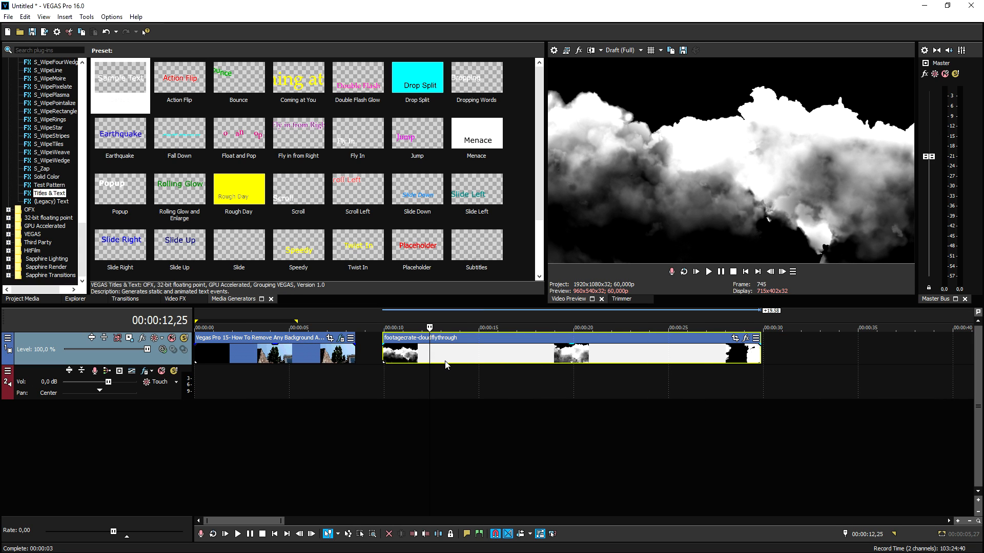
{"action": "right_click", "coordinate": [440, 355]}
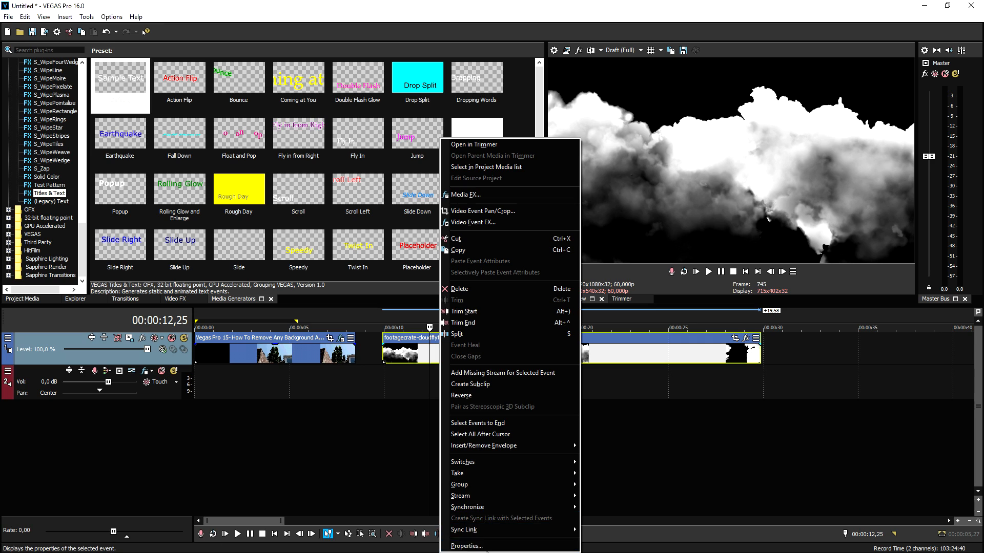
{"action": "left_click", "coordinate": [486, 547]}
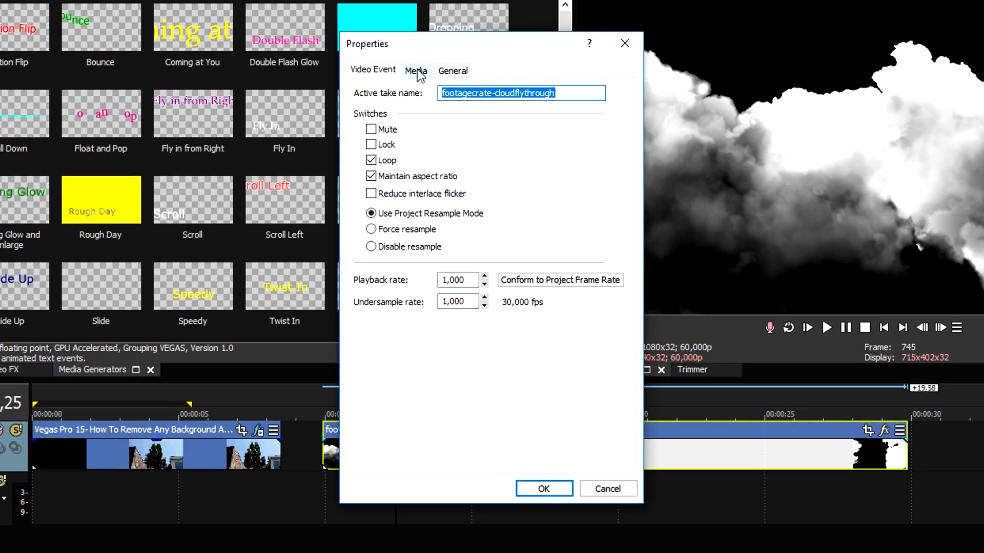
{"action": "left_click", "coordinate": [444, 108]}
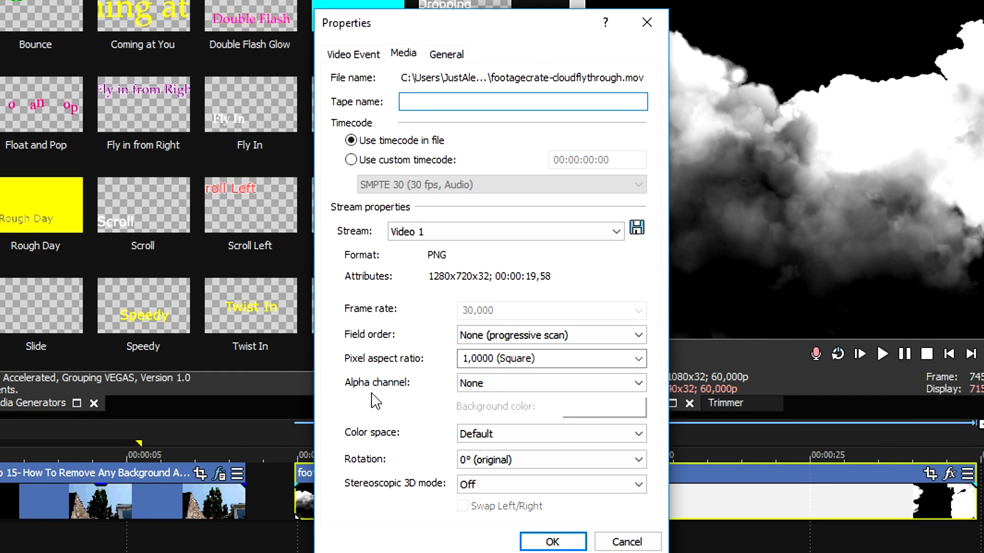
{"action": "left_click", "coordinate": [501, 384]}
{"action": "left_click", "coordinate": [505, 421]}
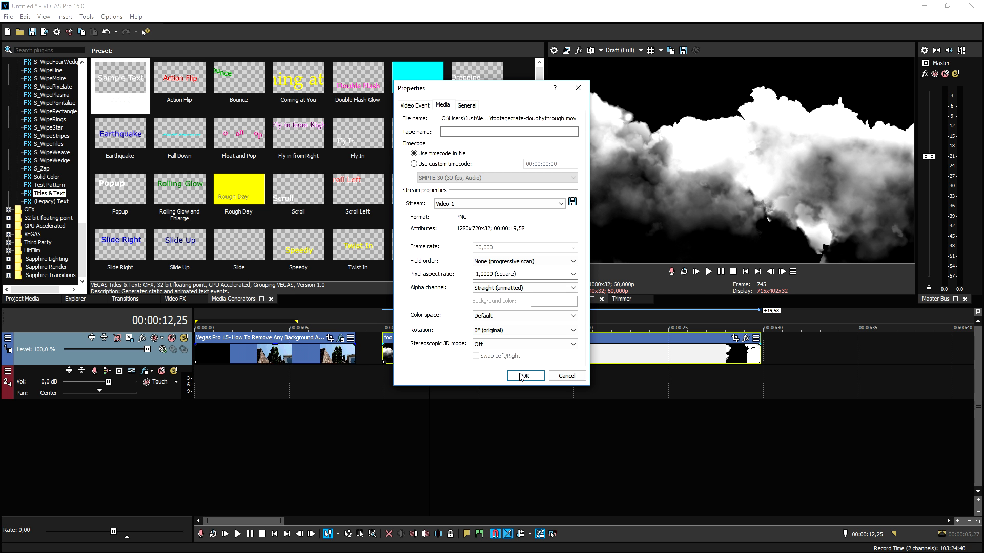
{"action": "left_click", "coordinate": [552, 542]}
Step: Insert a video track and place the cloud clip on a track beneath the tree clip, starting at the timeline's beginning
{"action": "right_click", "coordinate": [273, 484]}
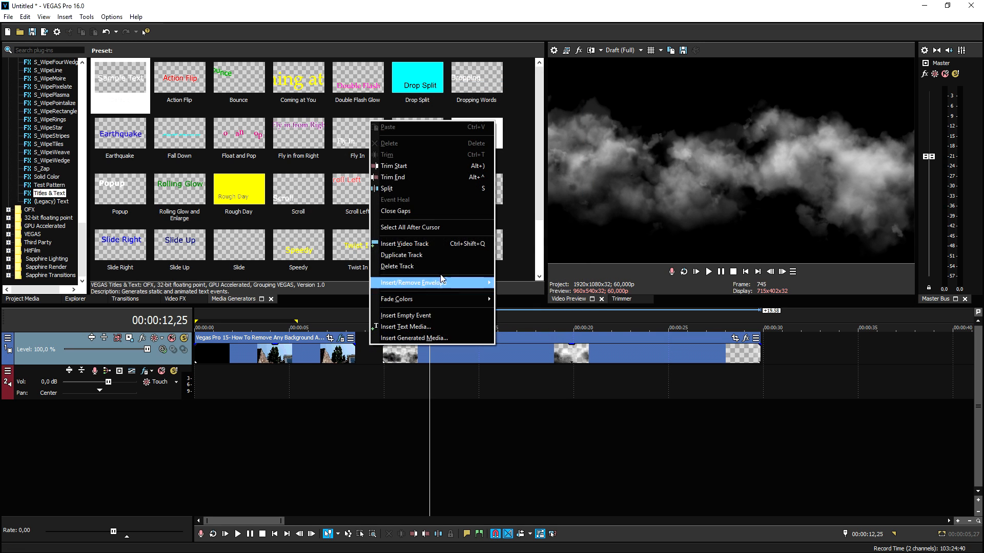
{"action": "left_click", "coordinate": [456, 240]}
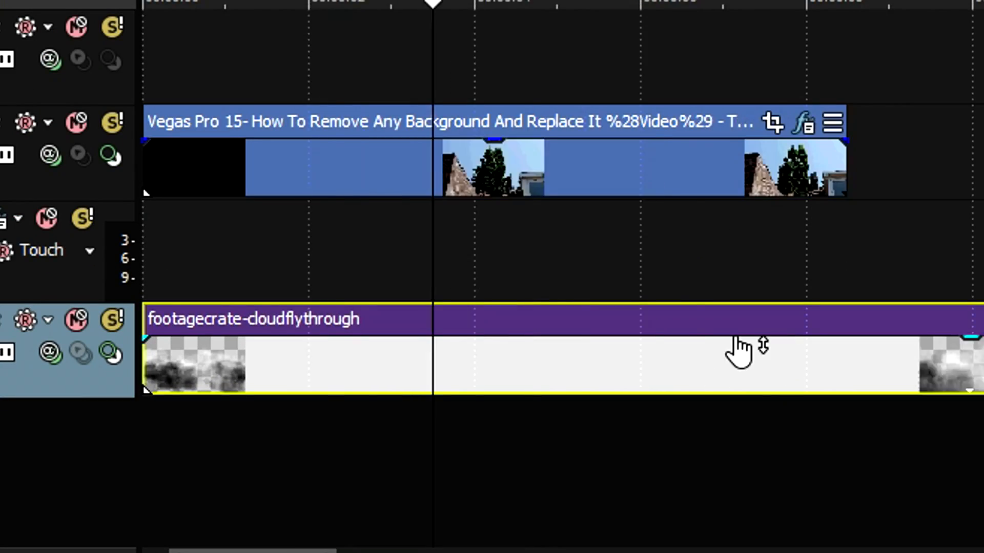
{"action": "scroll", "coordinate": [358, 451], "scroll_direction": "down", "scroll_amount": 2}
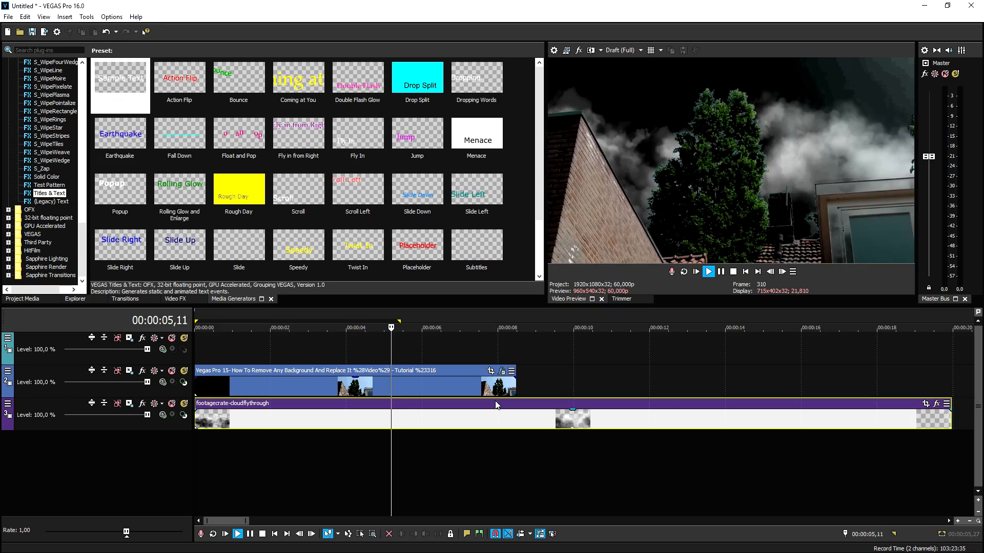
Step: Move the playhead through the tree clip to 00:00:03,58 and play back the composite with the cloud sky
{"action": "left_click", "coordinate": [324, 383]}
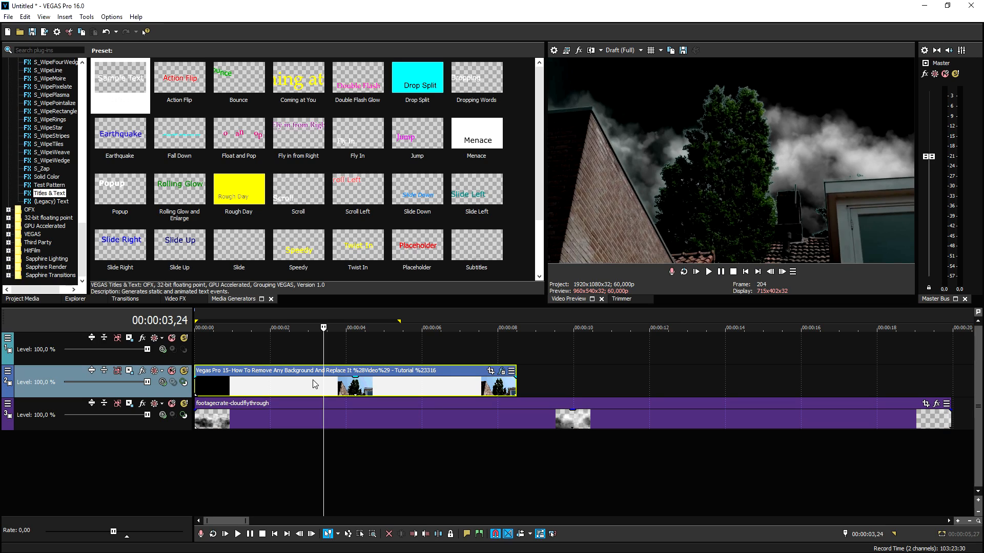
{"action": "left_click", "coordinate": [313, 383]}
{"action": "left_click", "coordinate": [352, 382]}
{"action": "left_click", "coordinate": [345, 380]}
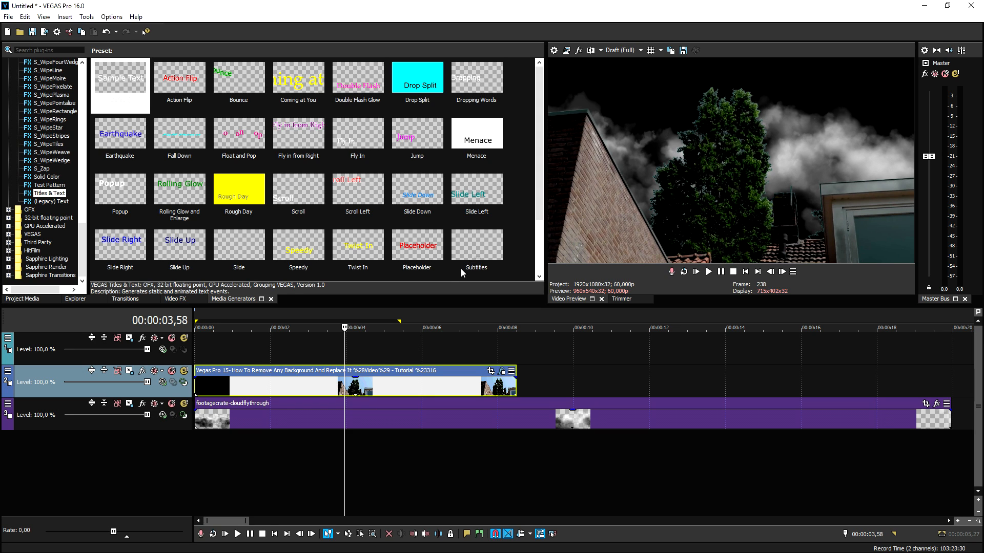
{"action": "key", "text": "space"}
{"action": "key", "text": "space"}
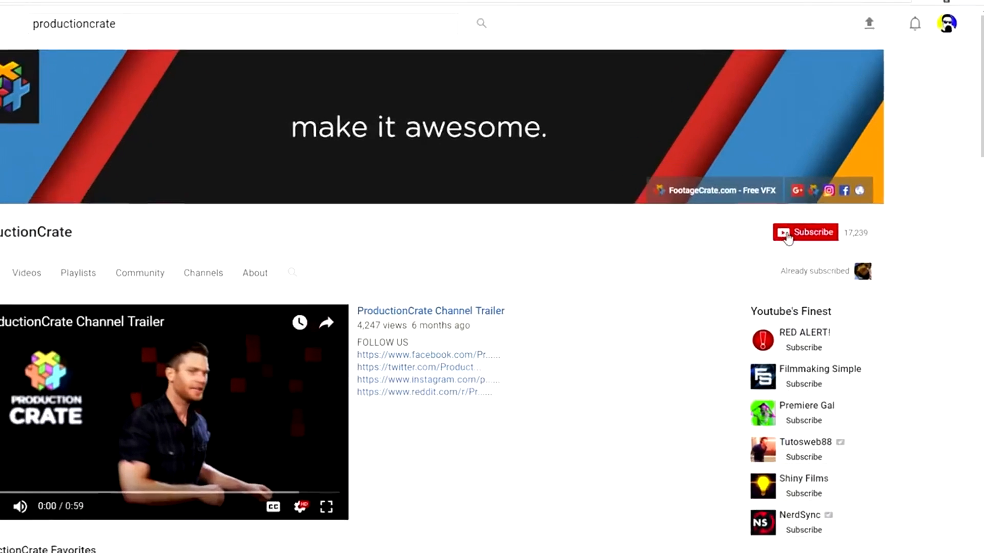
Step: Switch to YouTube in the browser, subscribe to the ProductionCrate channel and set its notifications to All
{"action": "left_click", "coordinate": [788, 236]}
{"action": "left_click", "coordinate": [825, 231]}
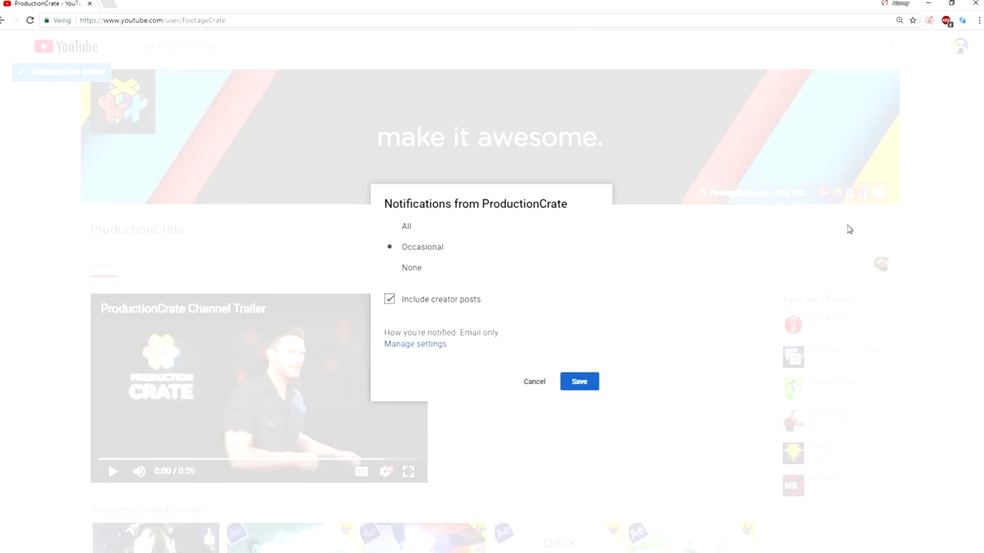
{"action": "left_click", "coordinate": [405, 226]}
{"action": "left_click", "coordinate": [584, 381]}
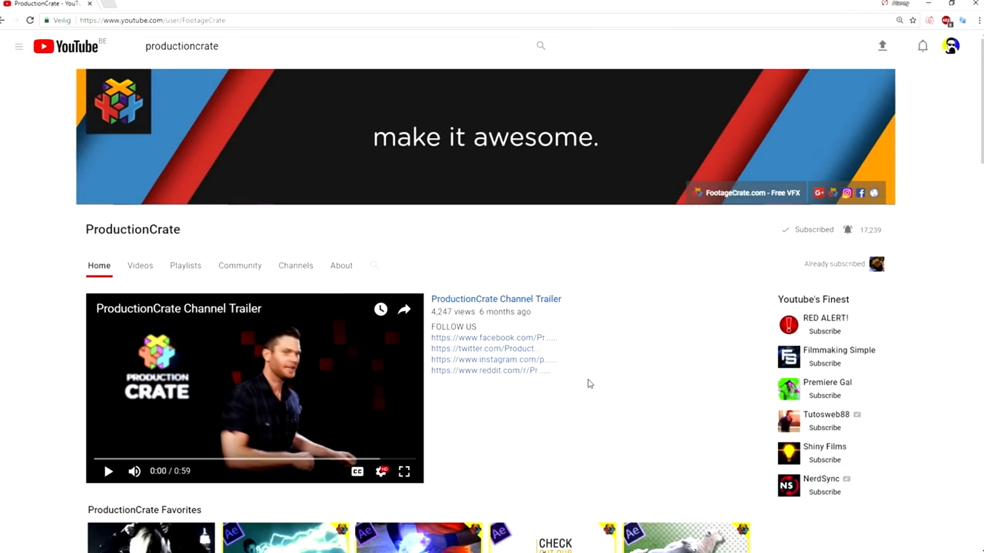